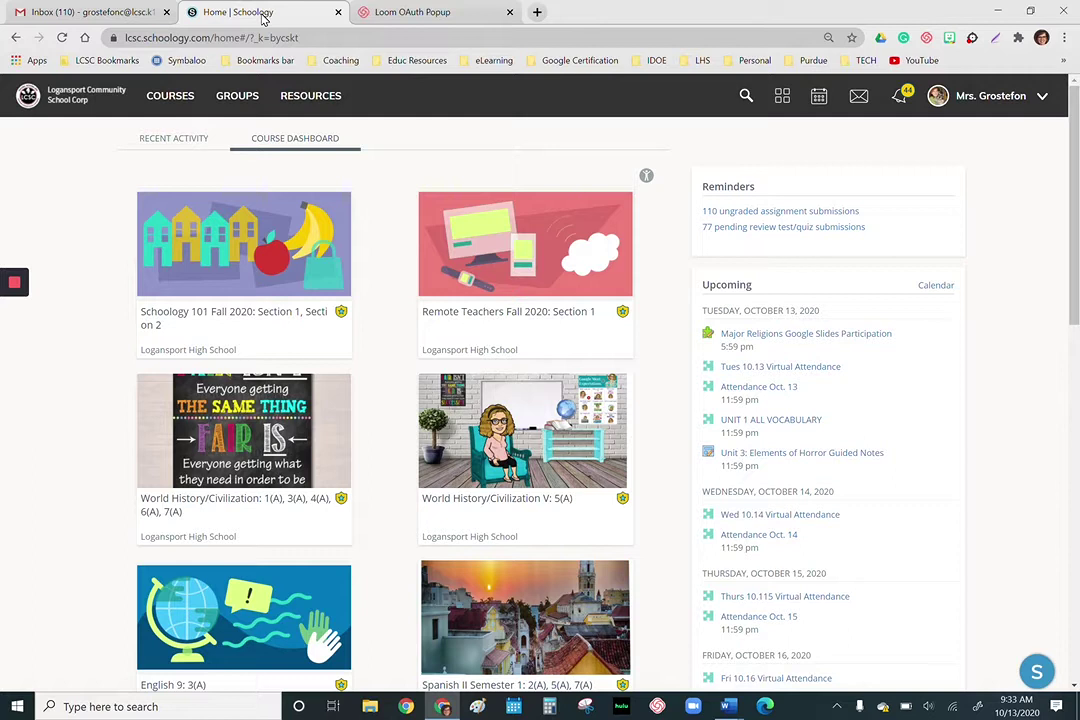
- Open the personal resources and look through the Writing, Research, LHS and Home collections
{"action": "left_click", "coordinate": [303, 100]}
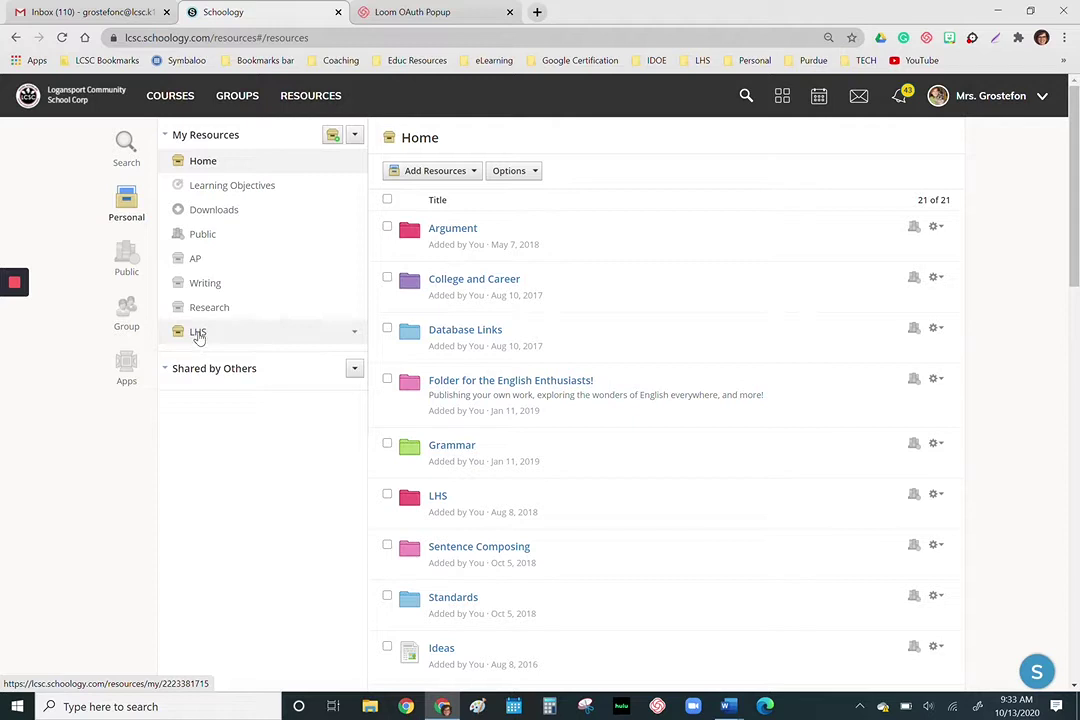
{"action": "left_click", "coordinate": [199, 285]}
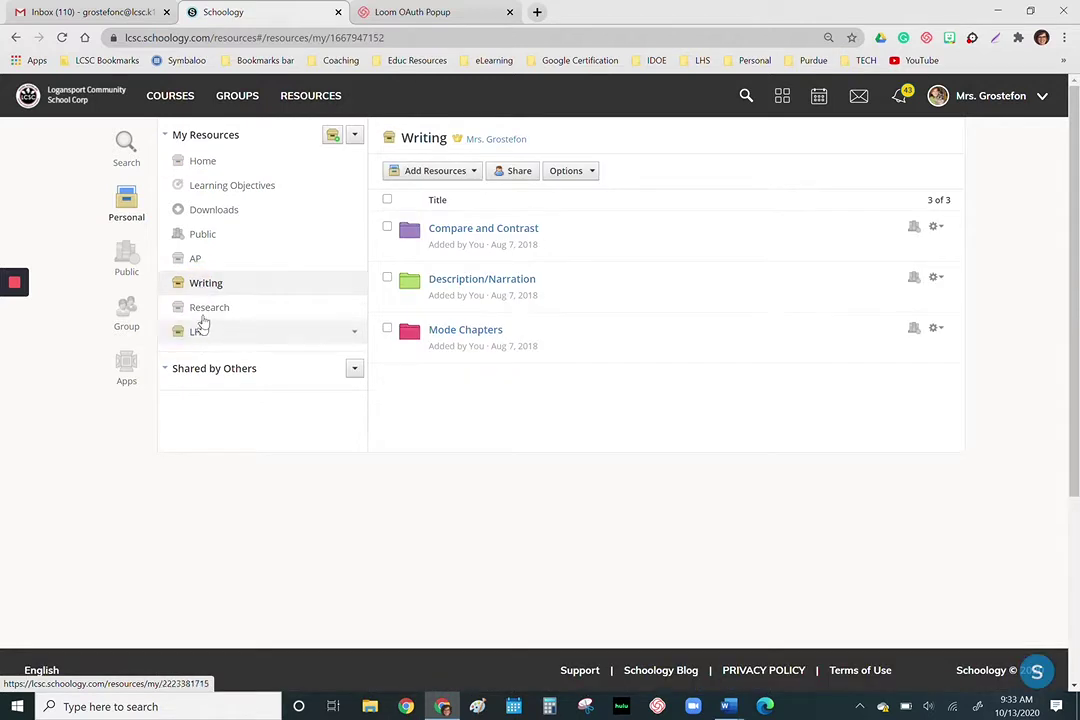
{"action": "left_click", "coordinate": [207, 313]}
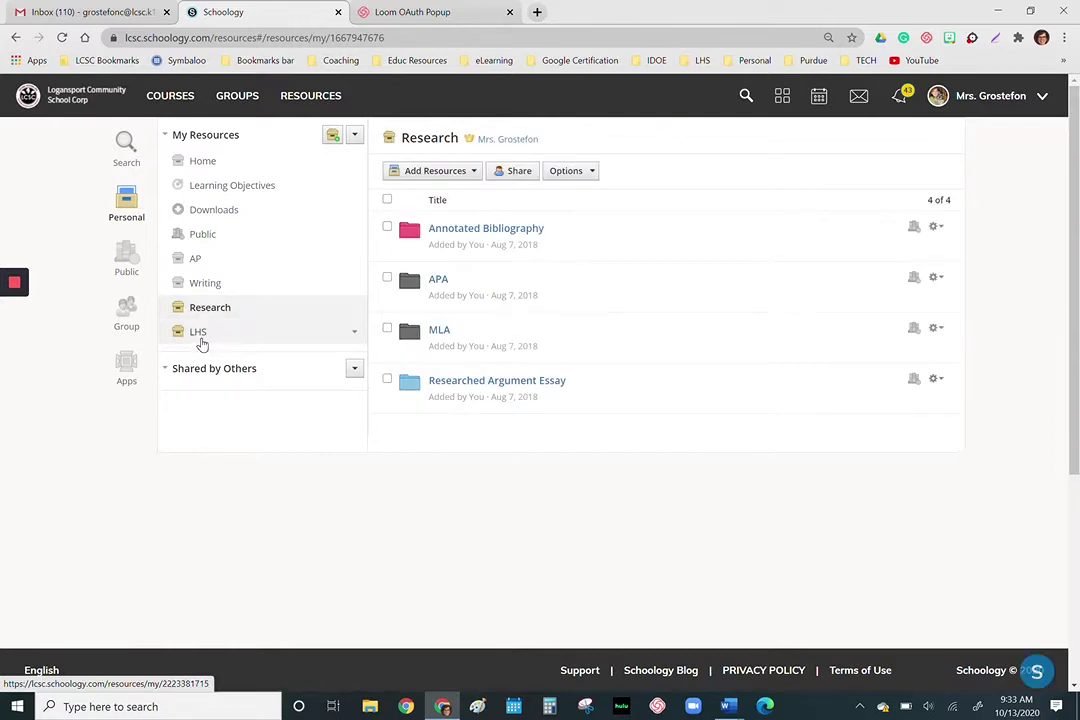
{"action": "left_click", "coordinate": [199, 333]}
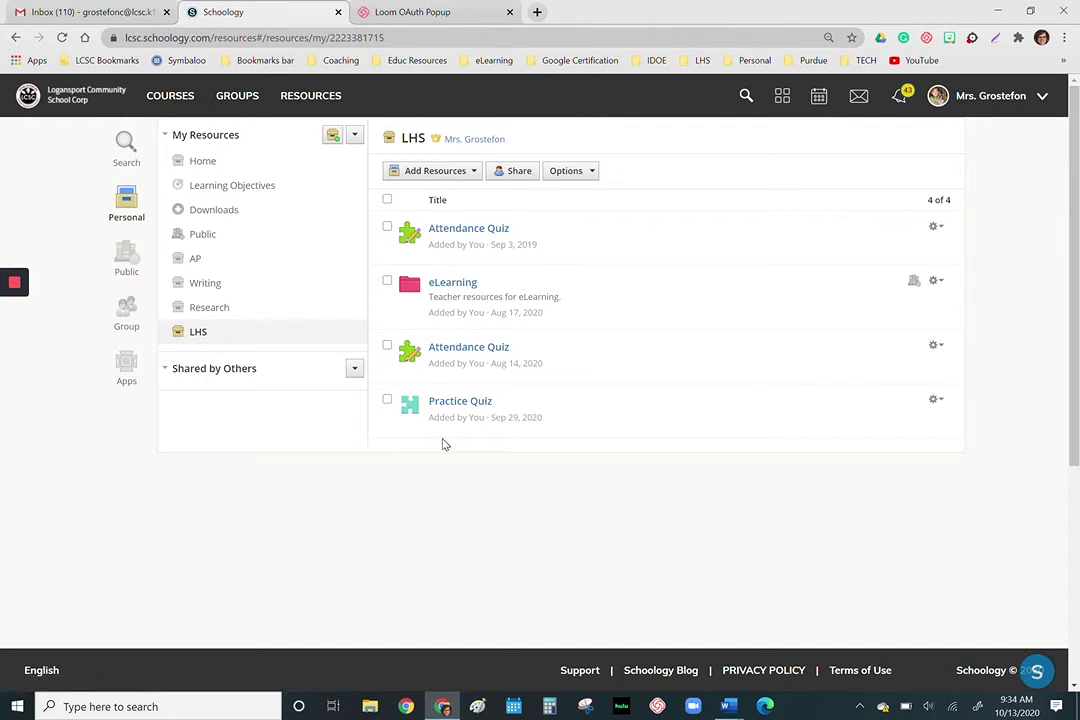
{"action": "left_click", "coordinate": [204, 163]}
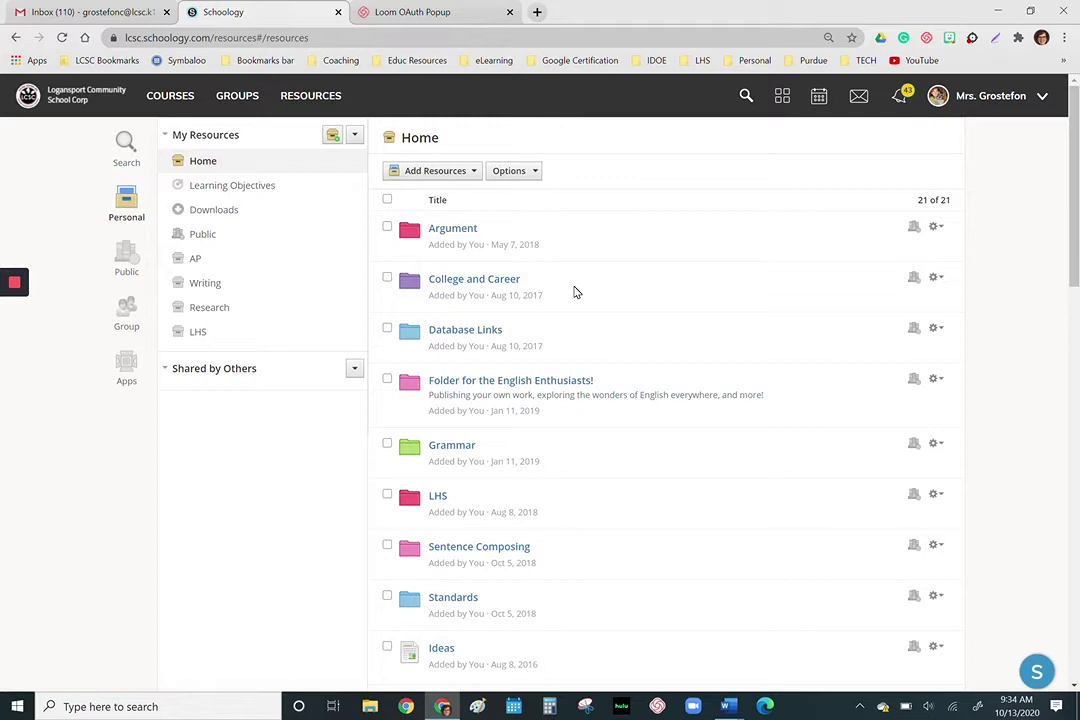
{"action": "scroll", "coordinate": [577, 284], "scroll_direction": "down", "scroll_amount": 2}
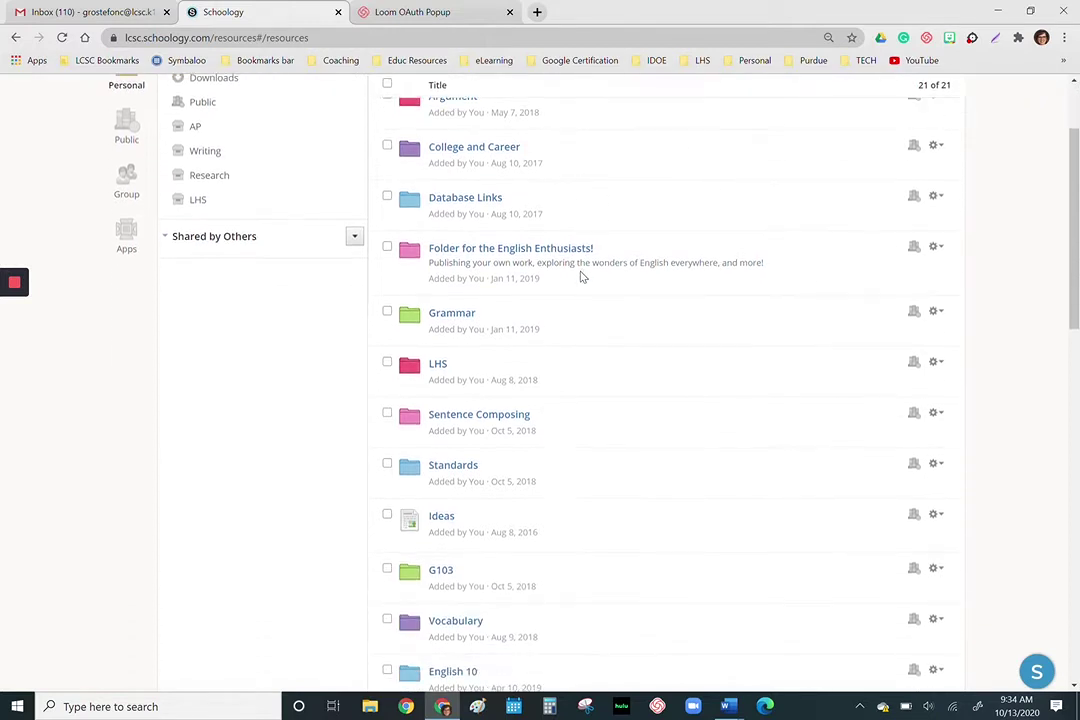
{"action": "scroll", "coordinate": [583, 277], "scroll_direction": "down", "scroll_amount": 3}
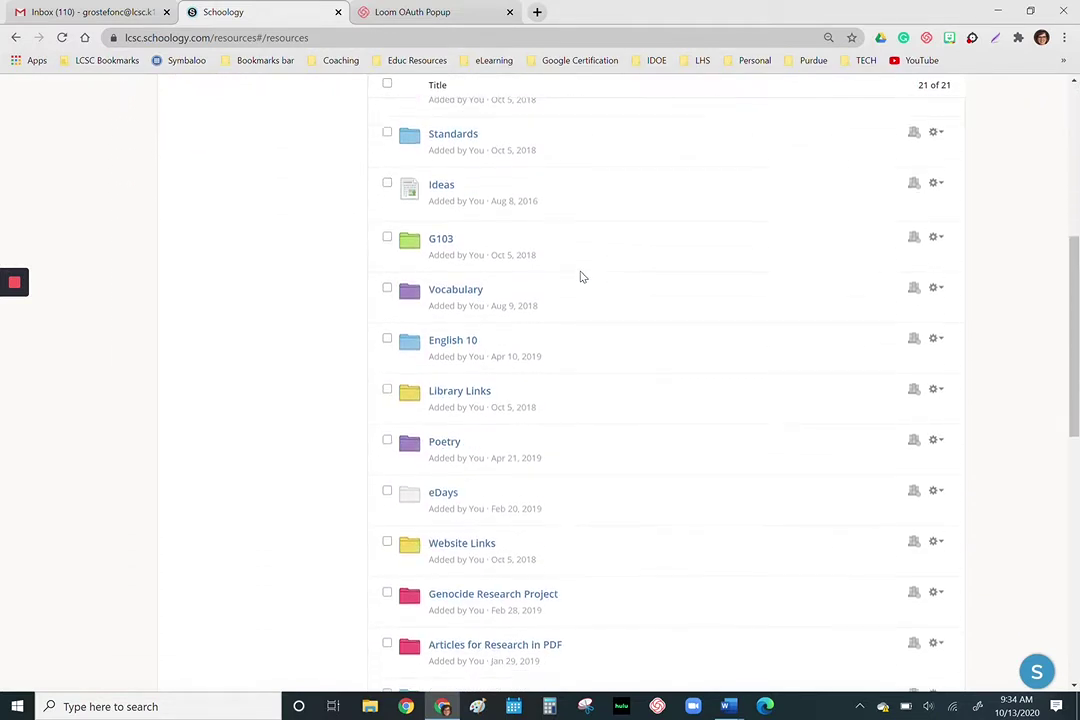
{"action": "scroll", "coordinate": [583, 277], "scroll_direction": "up", "scroll_amount": 2}
{"action": "scroll", "coordinate": [580, 276], "scroll_direction": "up", "scroll_amount": 3}
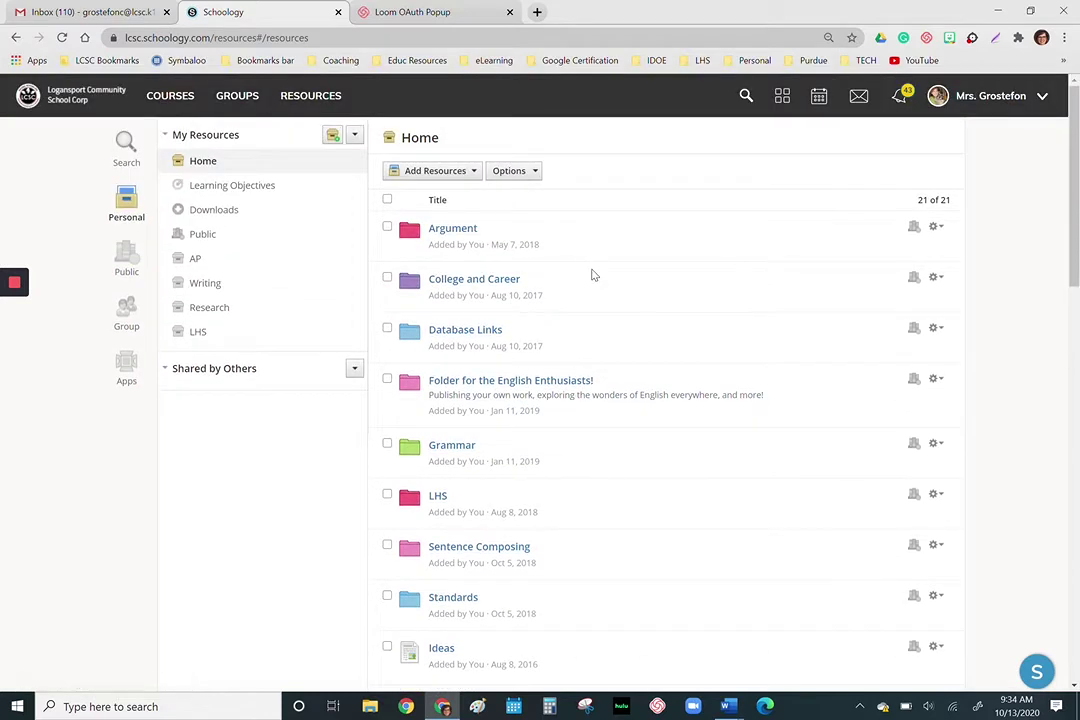
- Add the Argument folder from the Home collection to the Schoology 101 Fall 2020: Section 1, Section 2 course, with no destination folder
{"action": "left_click", "coordinate": [935, 228]}
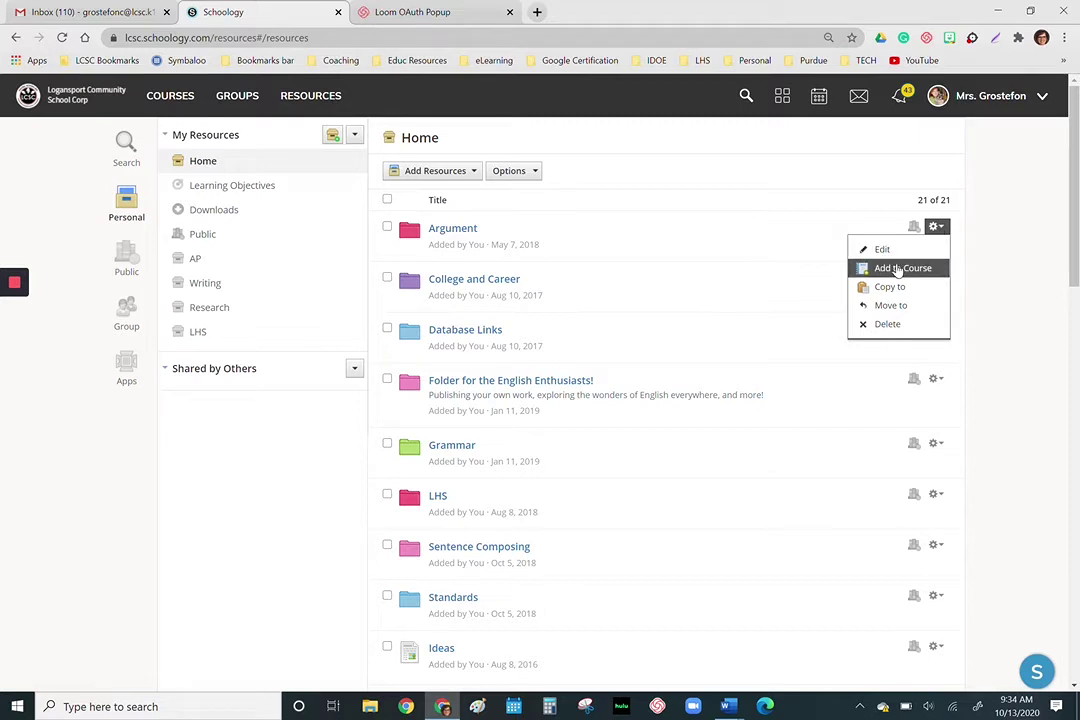
{"action": "left_click", "coordinate": [898, 268]}
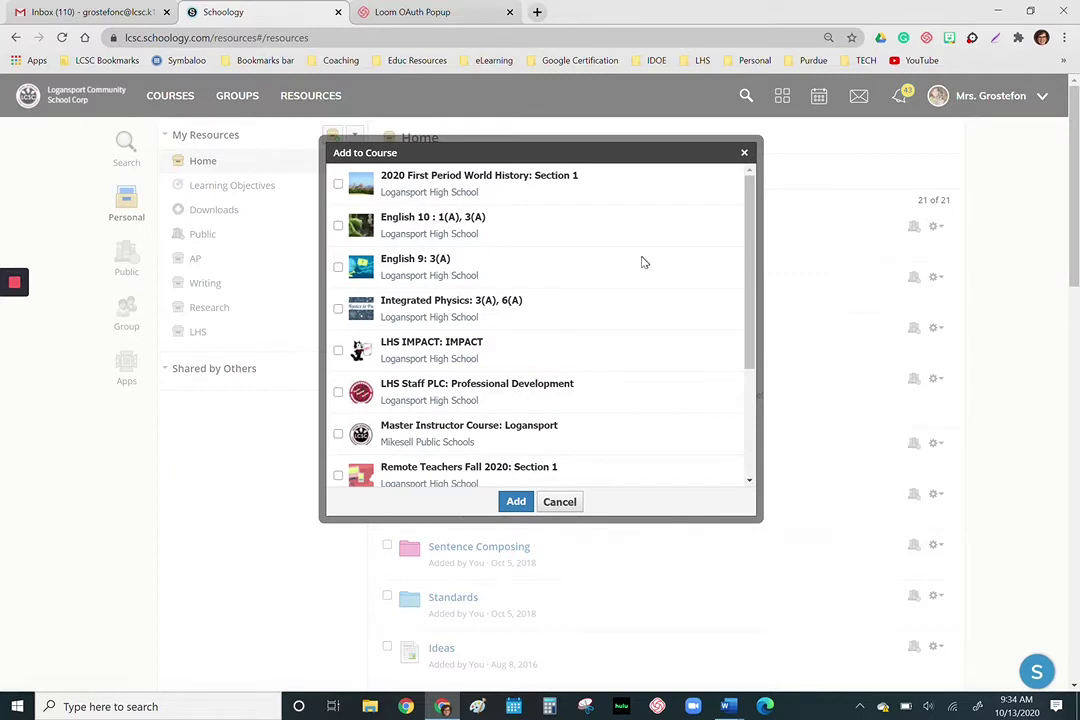
{"action": "scroll", "coordinate": [385, 437], "scroll_direction": "down", "scroll_amount": 2}
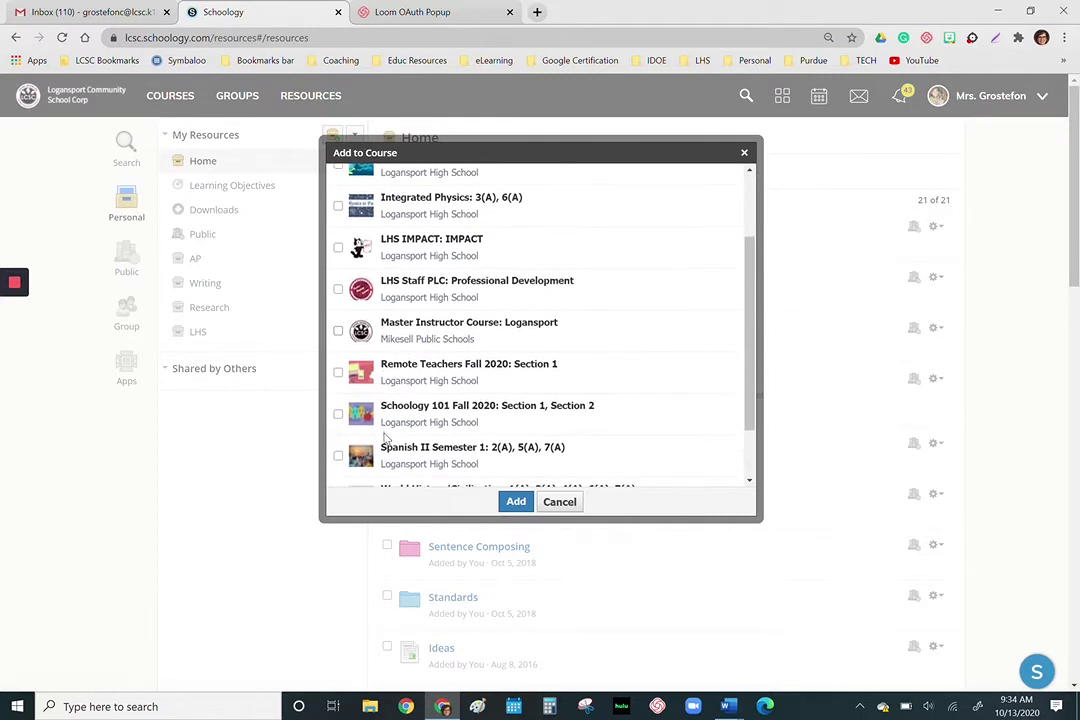
{"action": "left_click", "coordinate": [338, 414]}
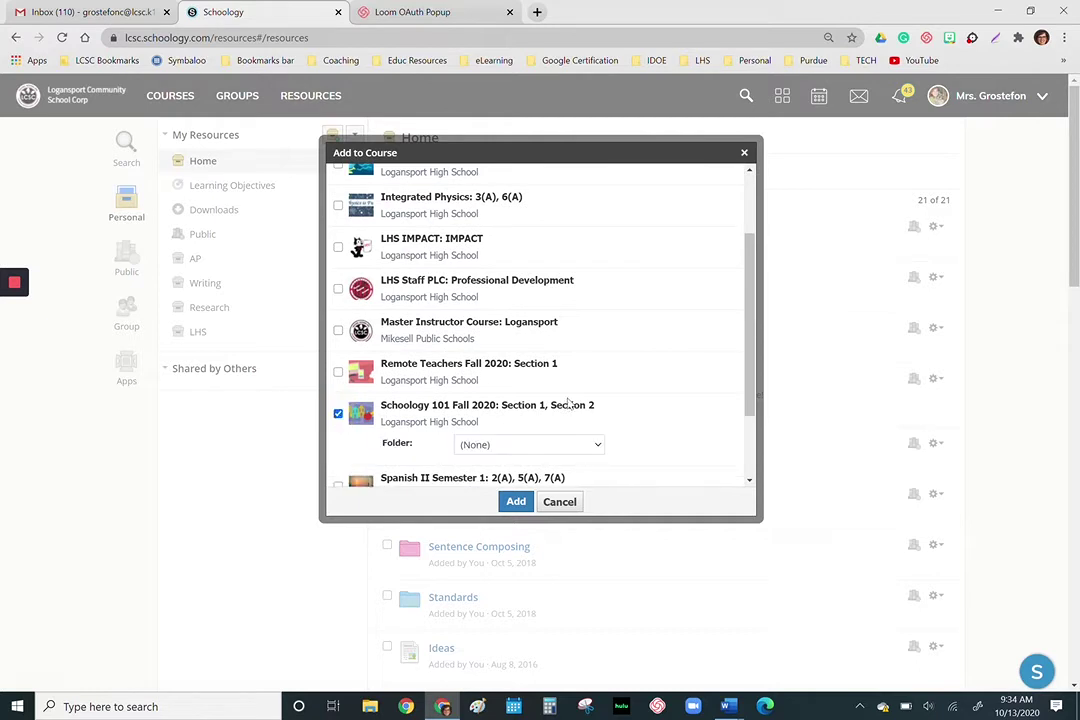
{"action": "scroll", "coordinate": [633, 393], "scroll_direction": "down", "scroll_amount": 2}
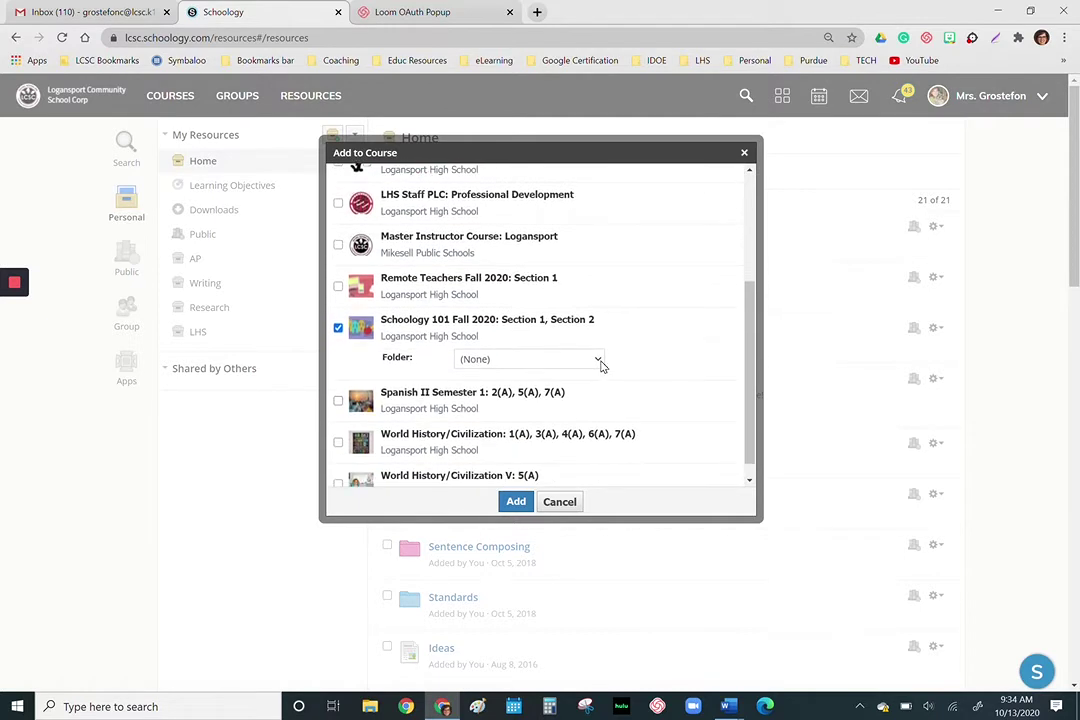
{"action": "left_click", "coordinate": [600, 365]}
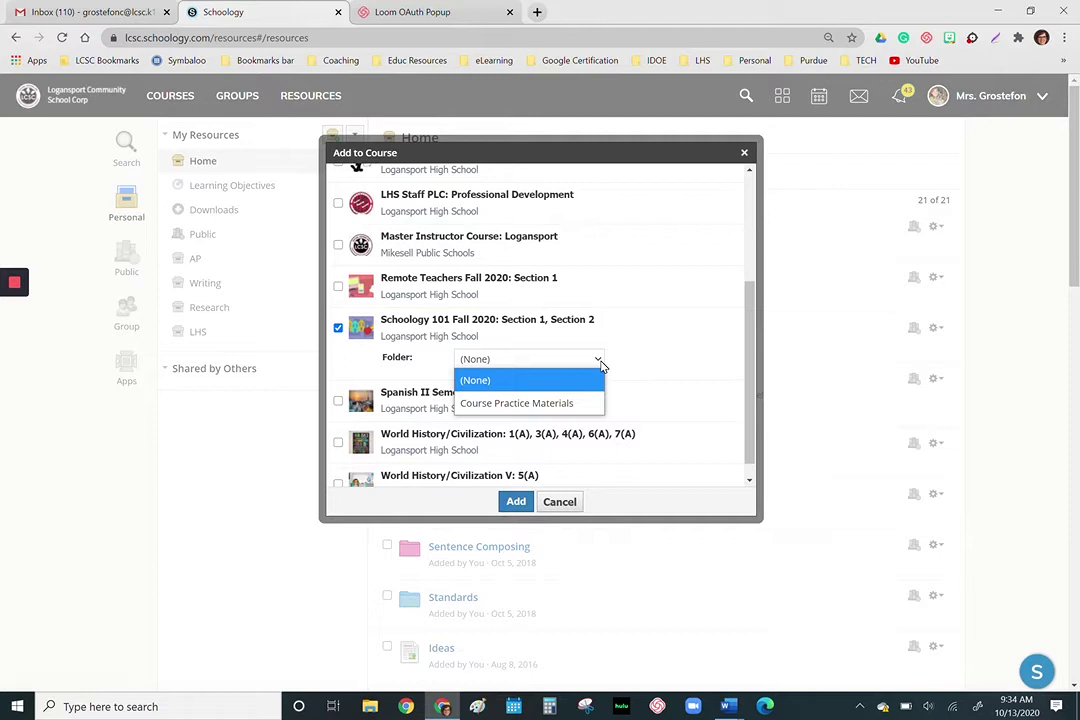
{"action": "left_click", "coordinate": [516, 501]}
{"action": "left_click", "coordinate": [516, 501]}
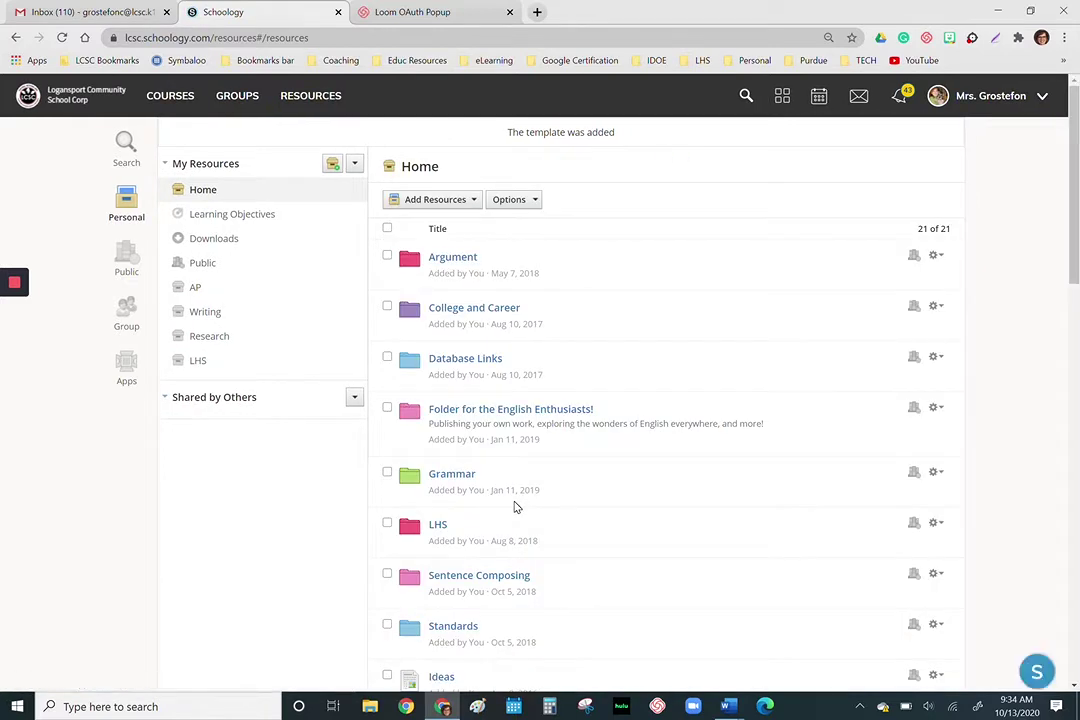
- Open the materials of the Schoology 101 Fall 2020 course and check the options for adding materials
{"action": "left_click", "coordinate": [170, 97]}
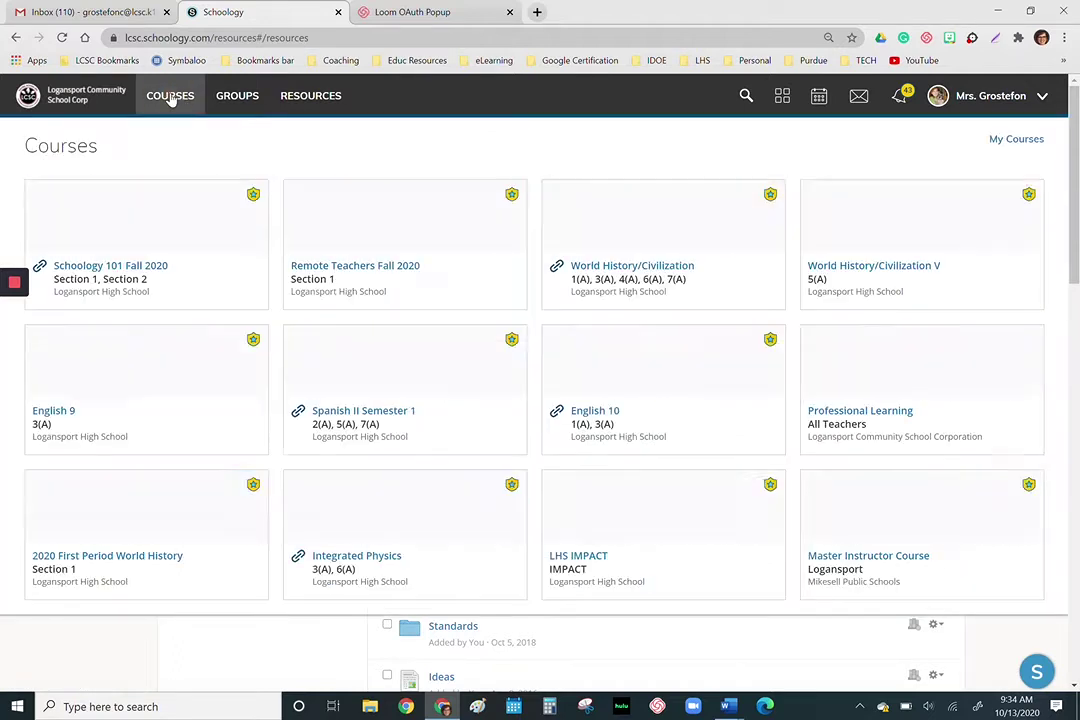
{"action": "left_click", "coordinate": [118, 213]}
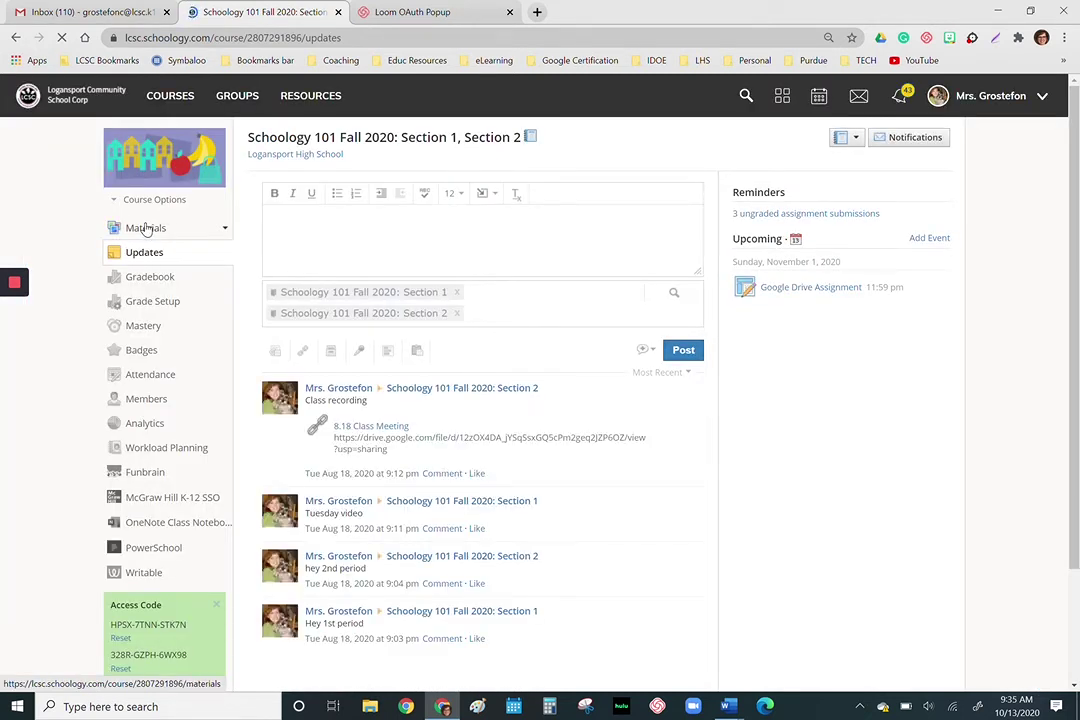
{"action": "left_click", "coordinate": [147, 229]}
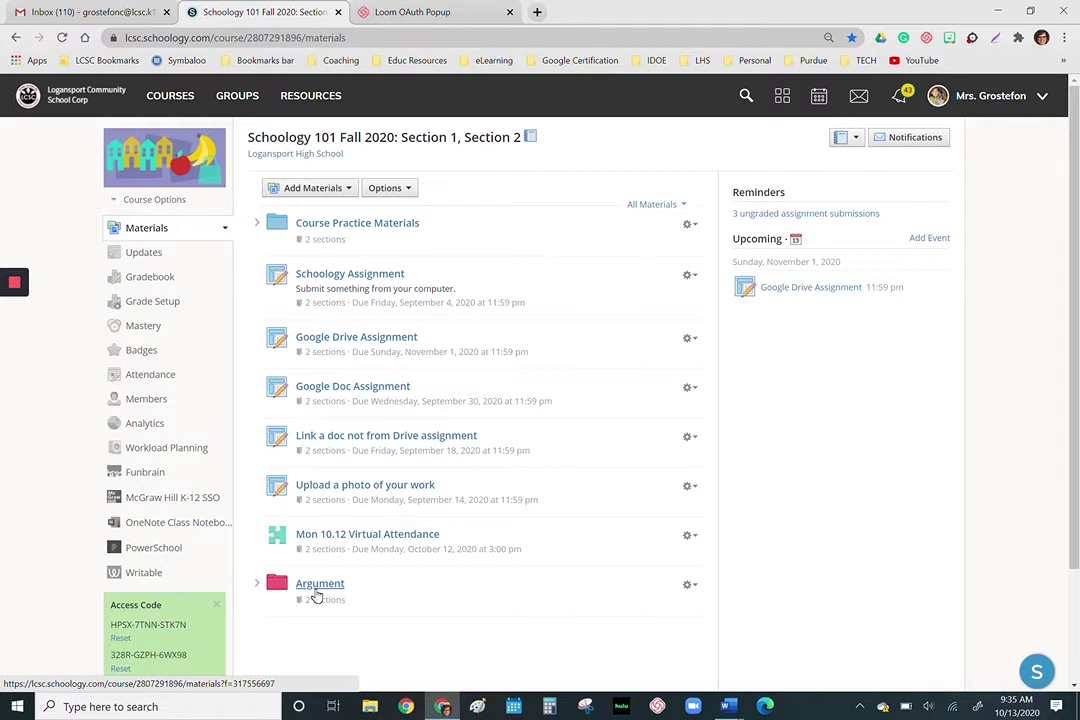
{"action": "left_click", "coordinate": [329, 189]}
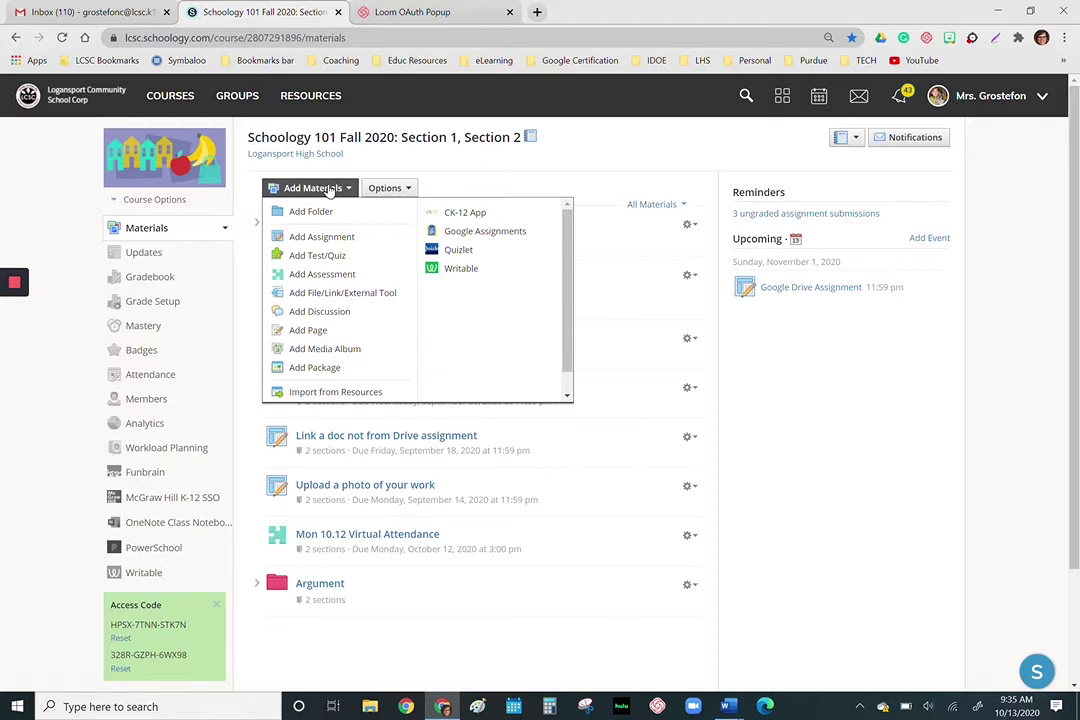
{"action": "left_click", "coordinate": [391, 650]}
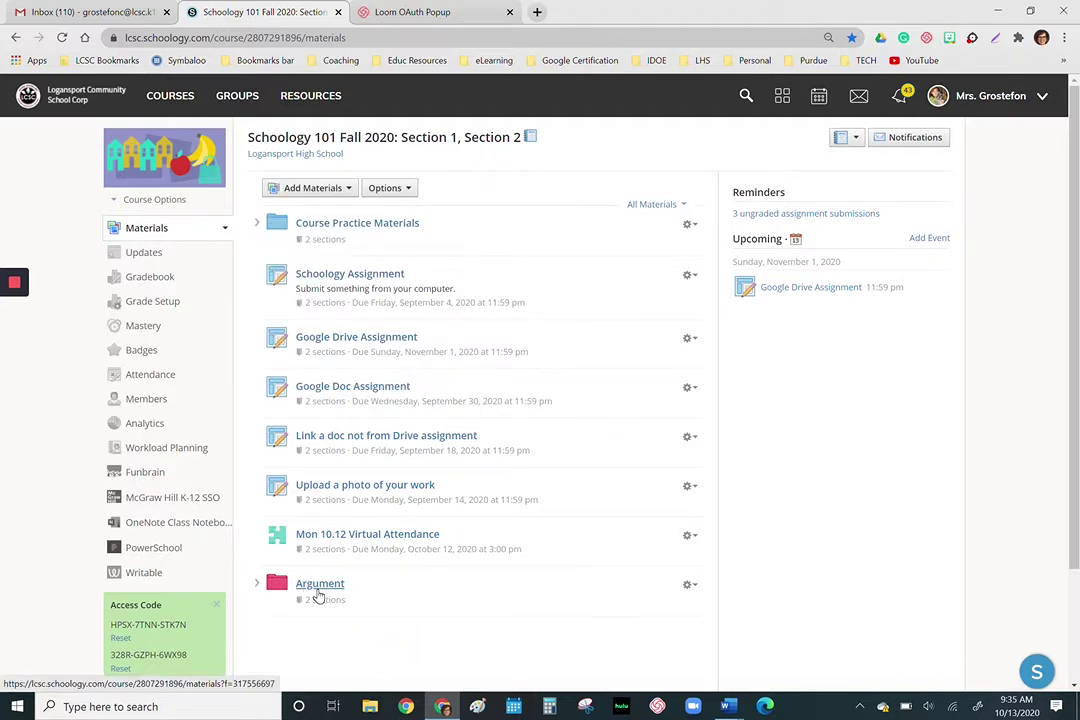
- Save a copy of the course's Argument folder to the Writing collection in resources, without placing it in a subfolder
{"action": "left_click", "coordinate": [688, 585]}
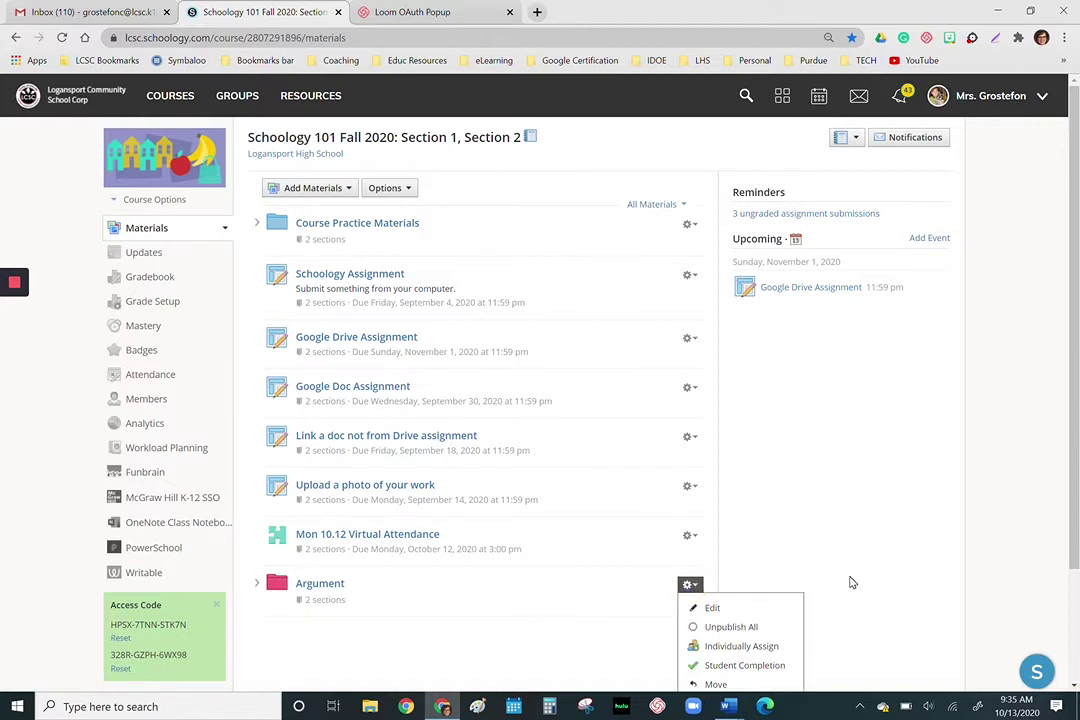
{"action": "scroll", "coordinate": [852, 582], "scroll_direction": "down", "scroll_amount": 2}
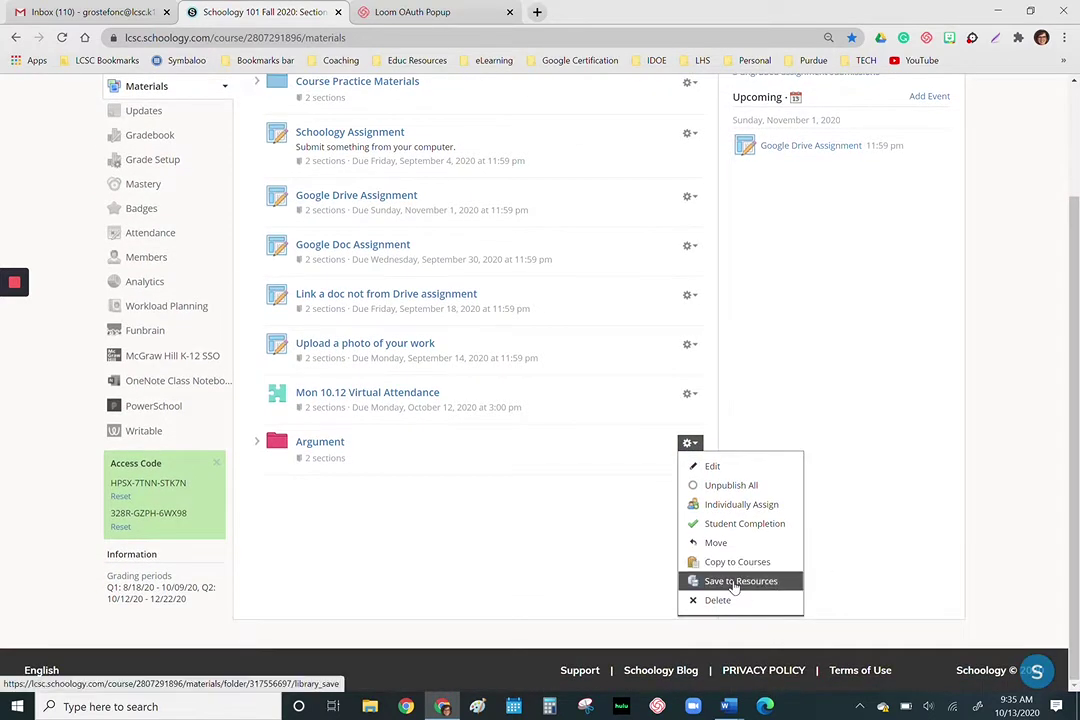
{"action": "left_click", "coordinate": [735, 582]}
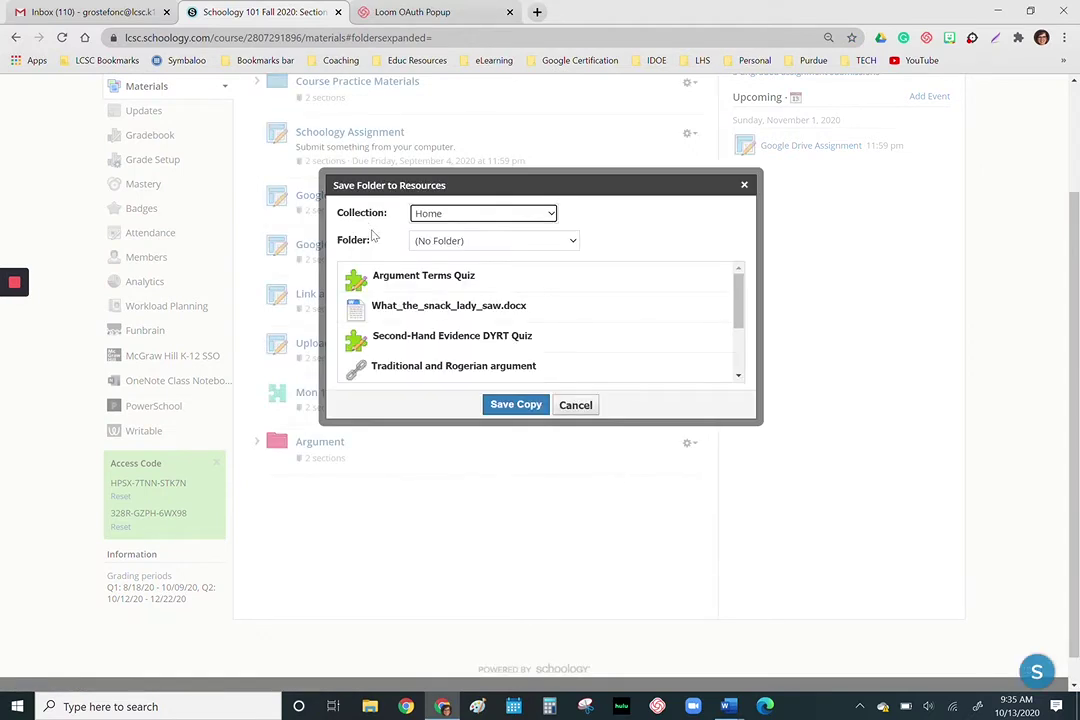
{"action": "left_click", "coordinate": [436, 216]}
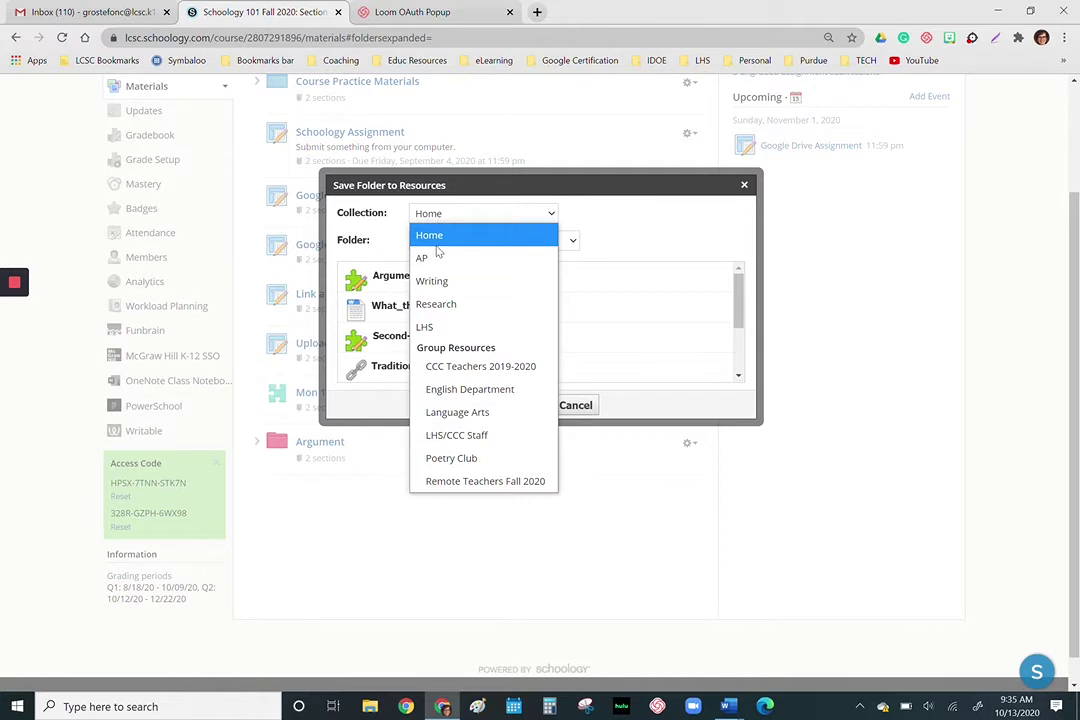
{"action": "left_click", "coordinate": [432, 281]}
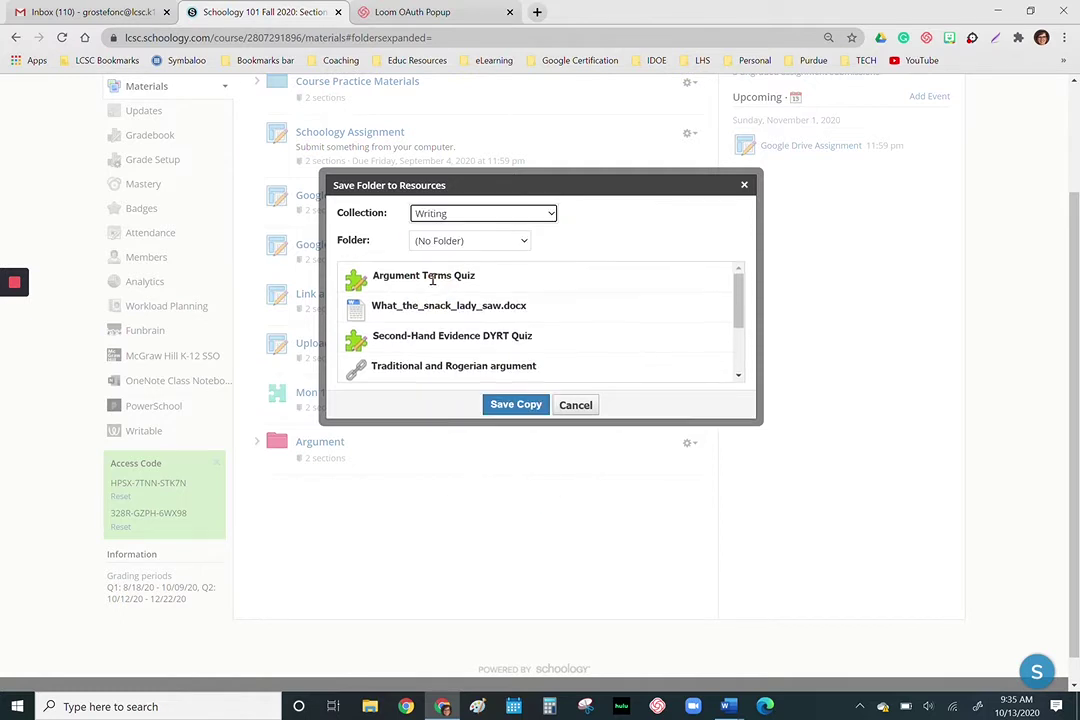
{"action": "left_click", "coordinate": [514, 243]}
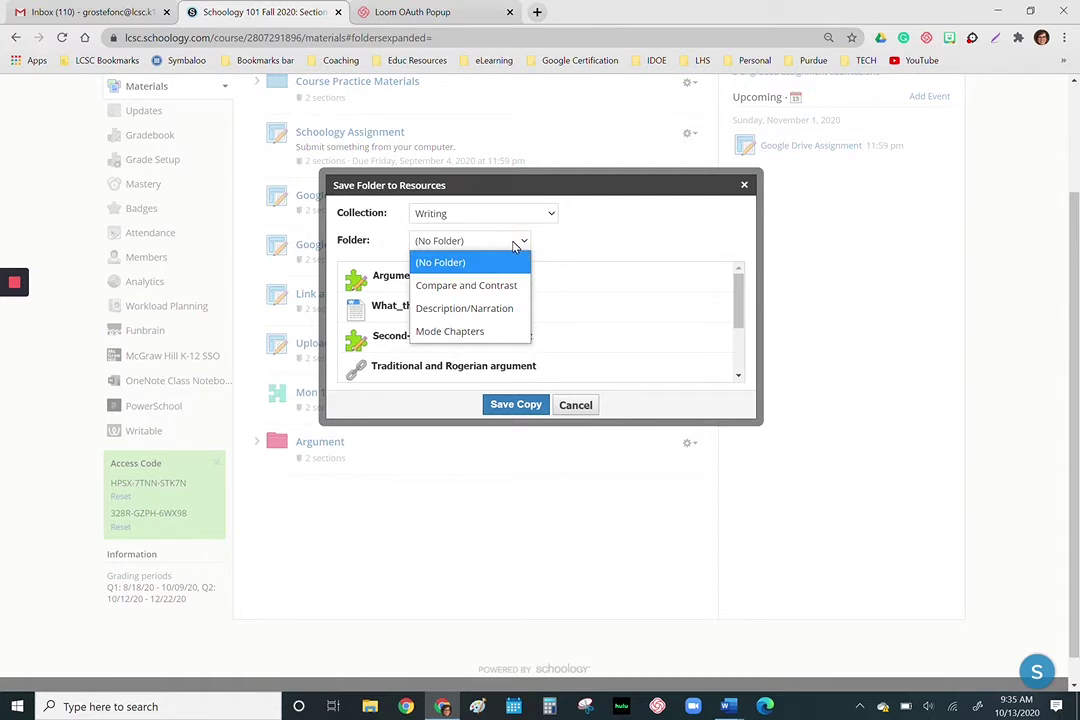
{"action": "left_click", "coordinate": [605, 238]}
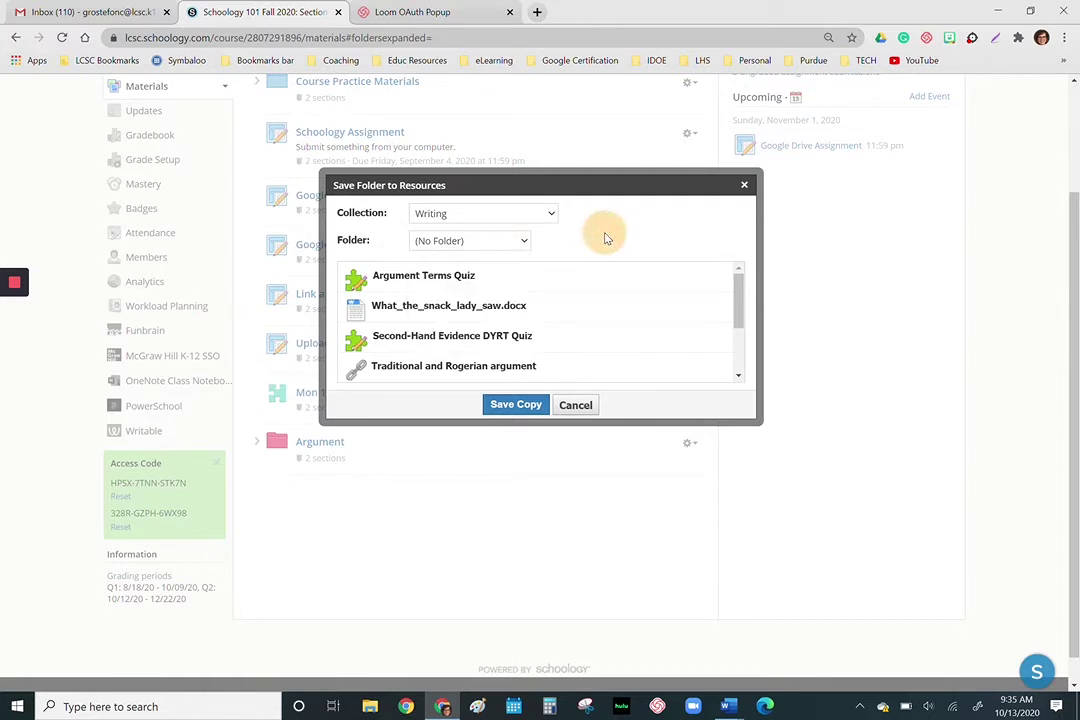
{"action": "scroll", "coordinate": [448, 335], "scroll_direction": "down", "scroll_amount": 2}
{"action": "scroll", "coordinate": [448, 330], "scroll_direction": "up", "scroll_amount": 1}
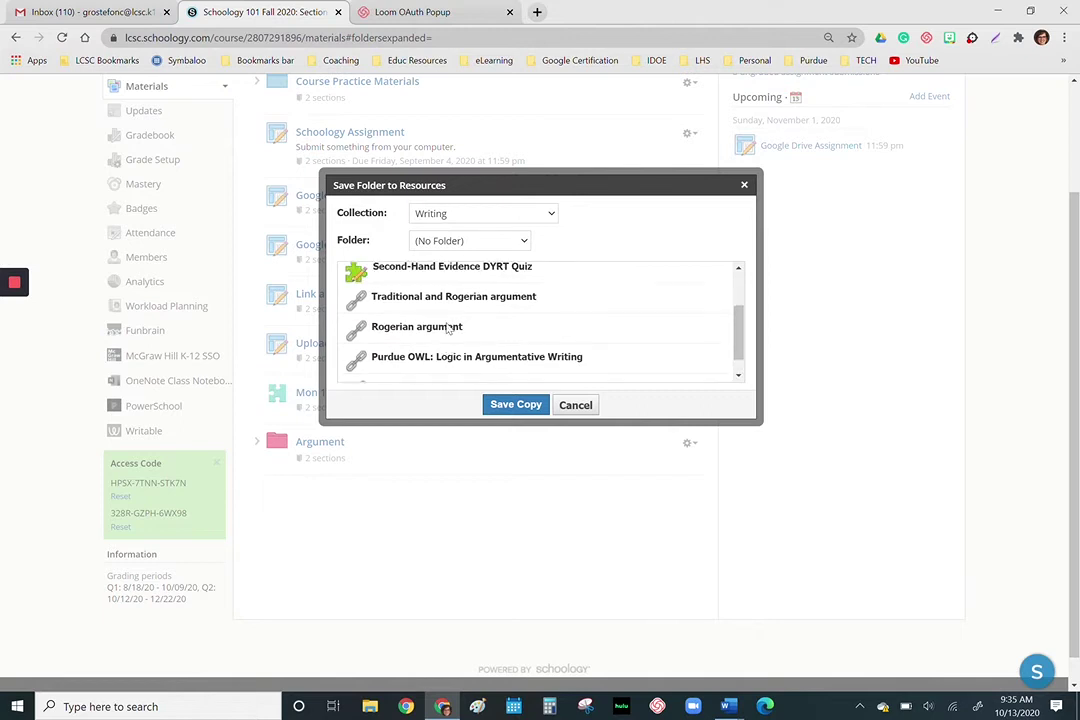
{"action": "scroll", "coordinate": [448, 329], "scroll_direction": "up", "scroll_amount": 2}
{"action": "left_click", "coordinate": [505, 405]}
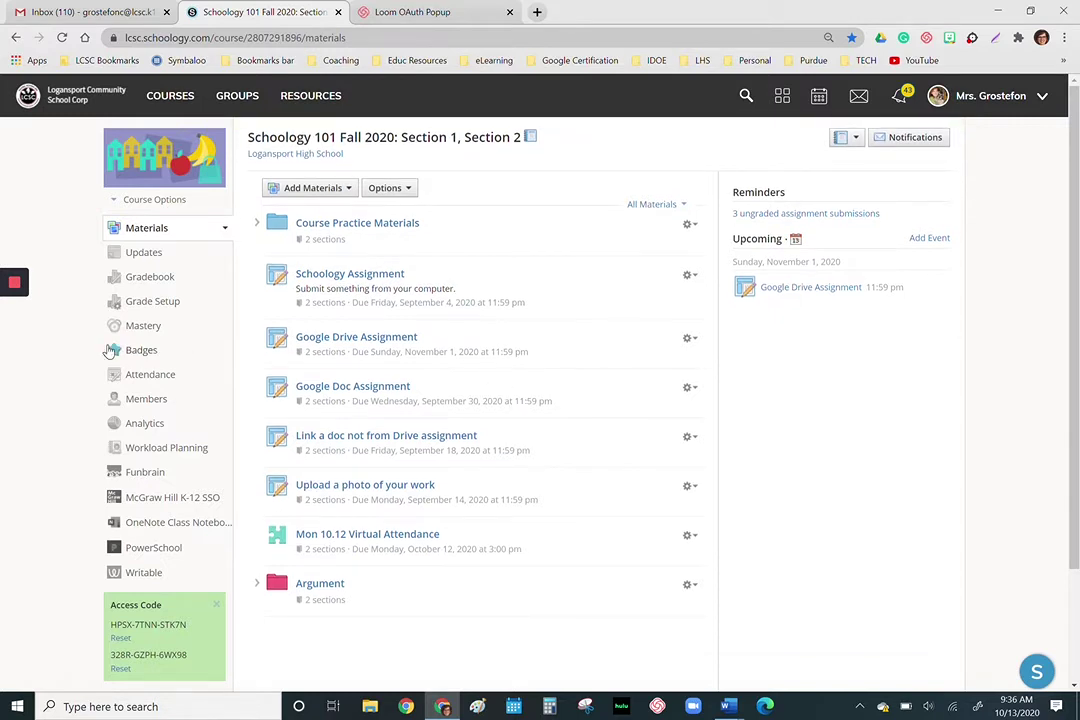
- Find the teacher by last name and enroll her as a member of Section 1 of the course
{"action": "left_click", "coordinate": [147, 401]}
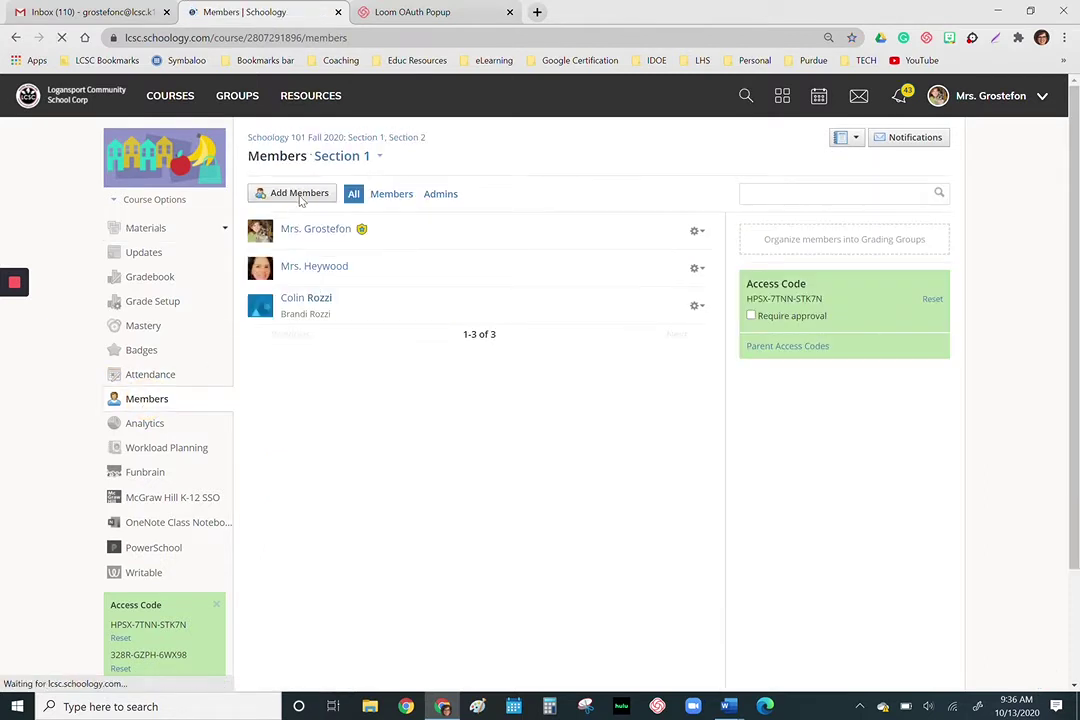
{"action": "left_click", "coordinate": [297, 193]}
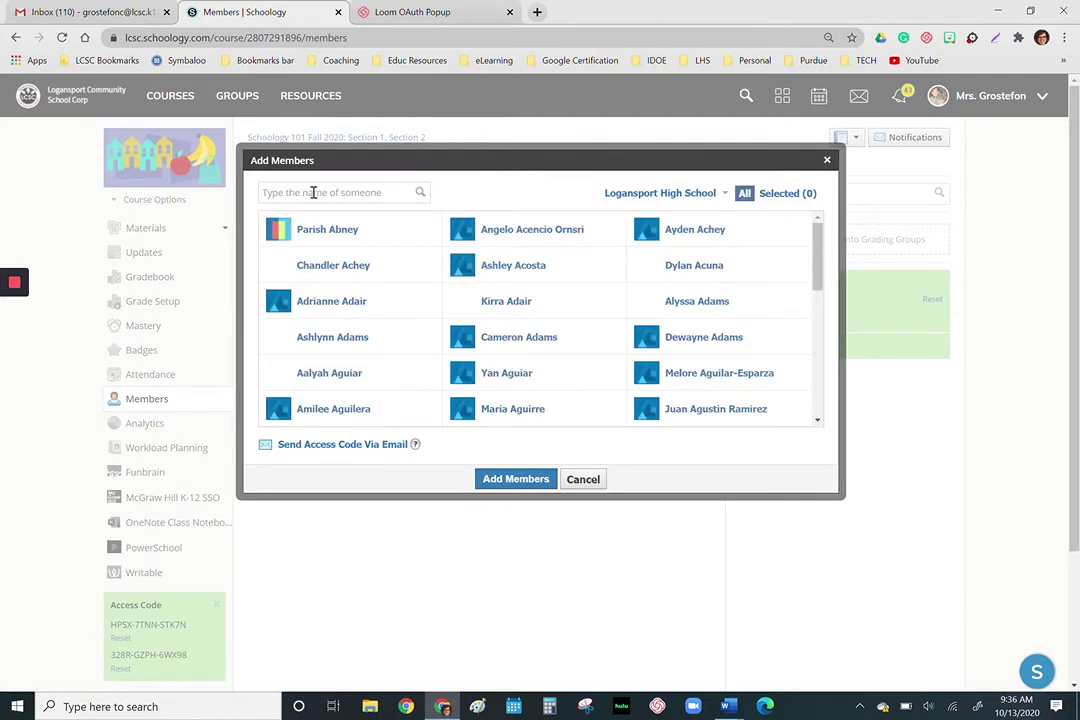
{"action": "left_click", "coordinate": [321, 188]}
{"action": "type", "text": "harmon"}
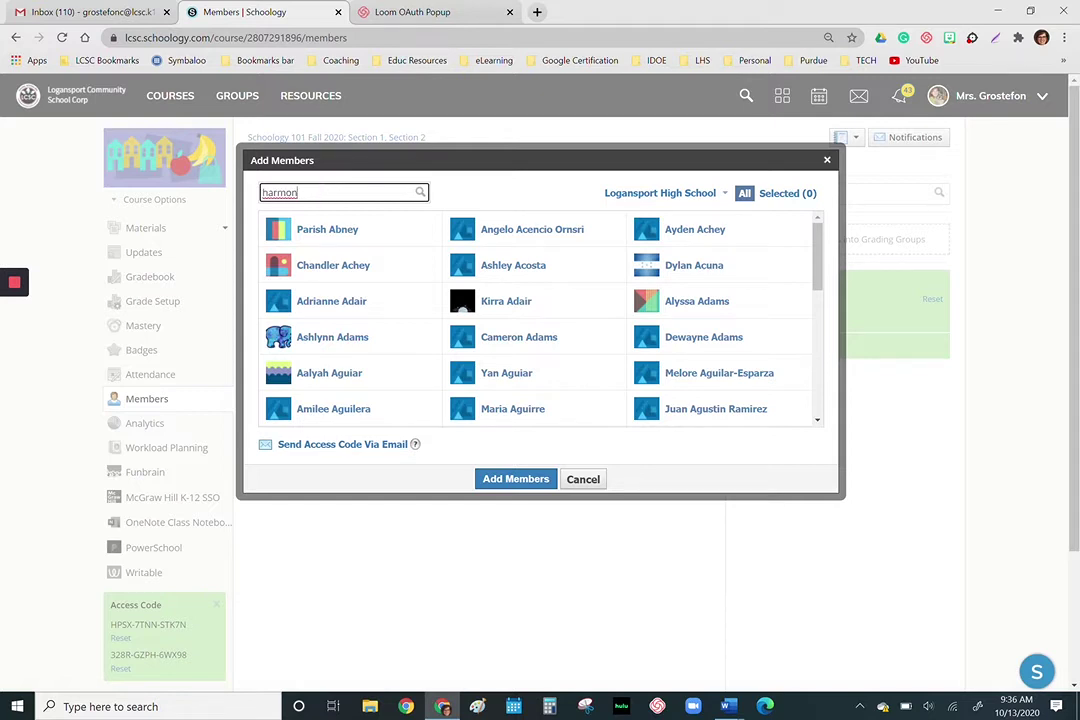
{"action": "key", "text": "Return"}
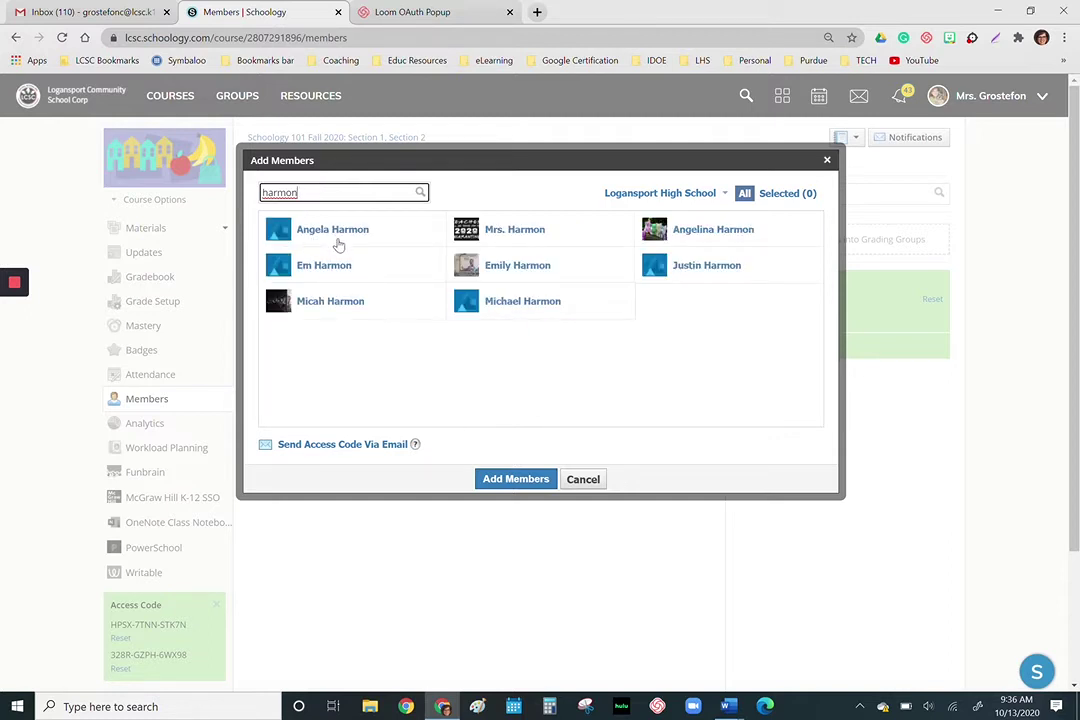
{"action": "left_click", "coordinate": [496, 231]}
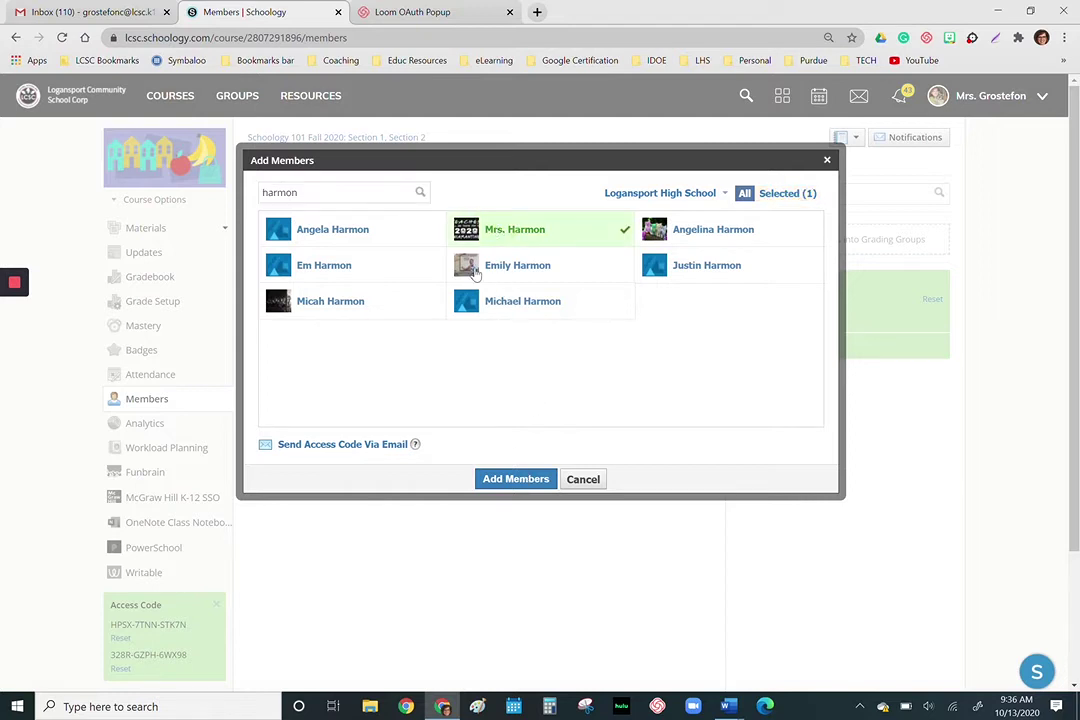
{"action": "left_click", "coordinate": [517, 480]}
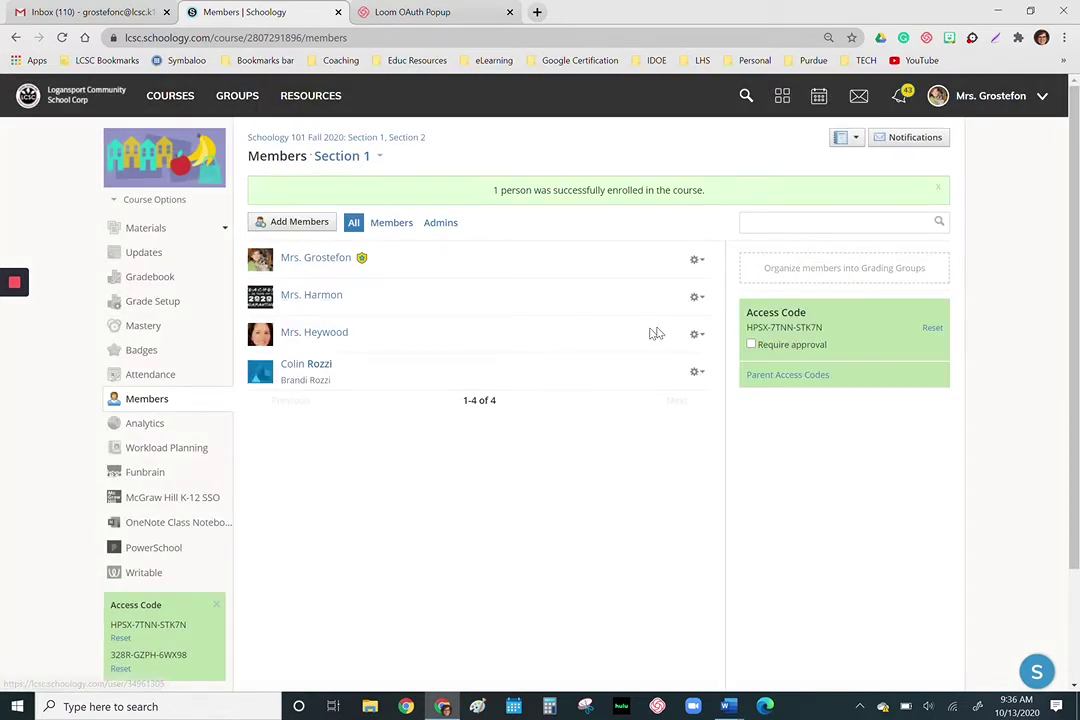
- Make the newly enrolled teacher a co-admin of Section 1 of the course and confirm the change
{"action": "left_click", "coordinate": [697, 297]}
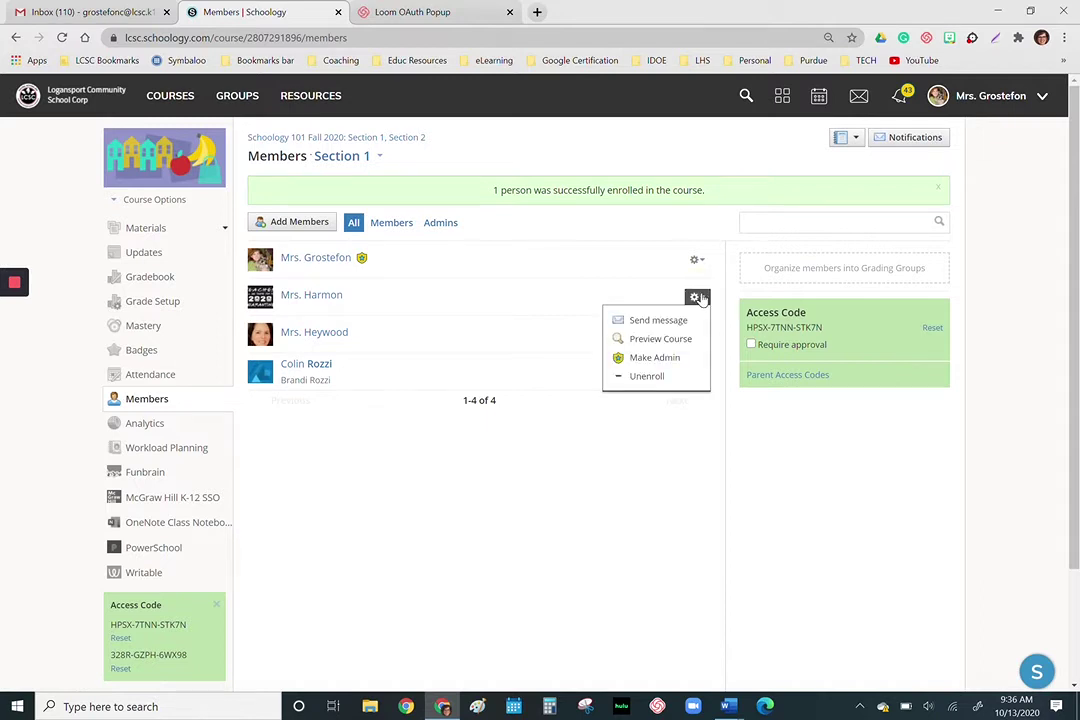
{"action": "left_click", "coordinate": [655, 360]}
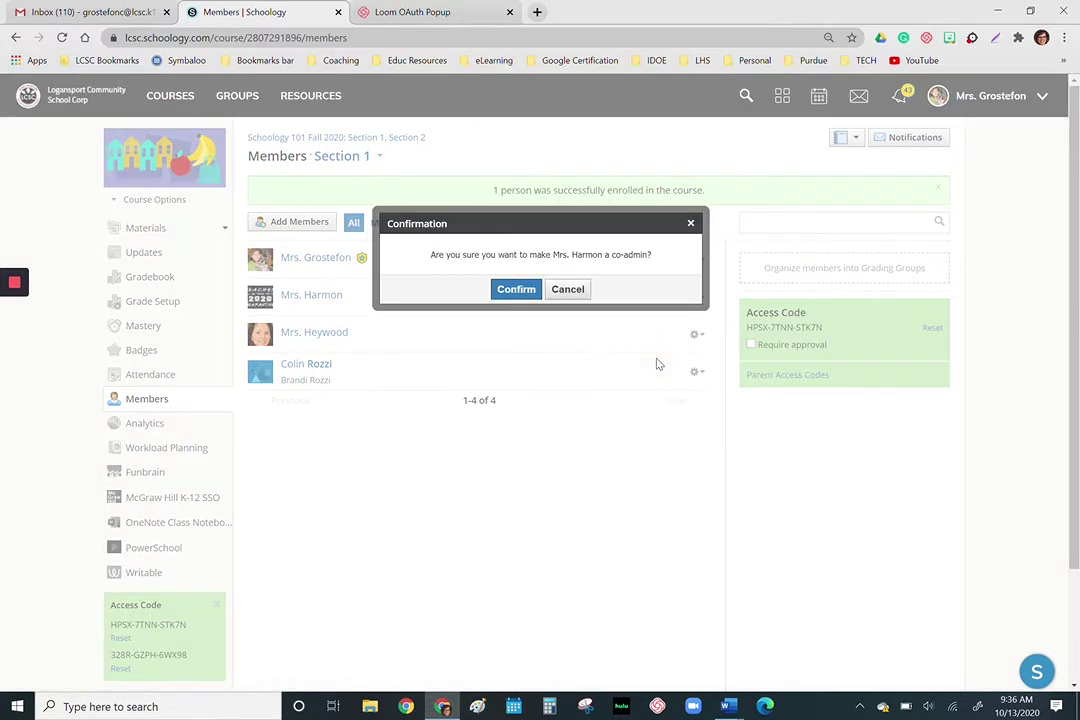
{"action": "left_click", "coordinate": [515, 289]}
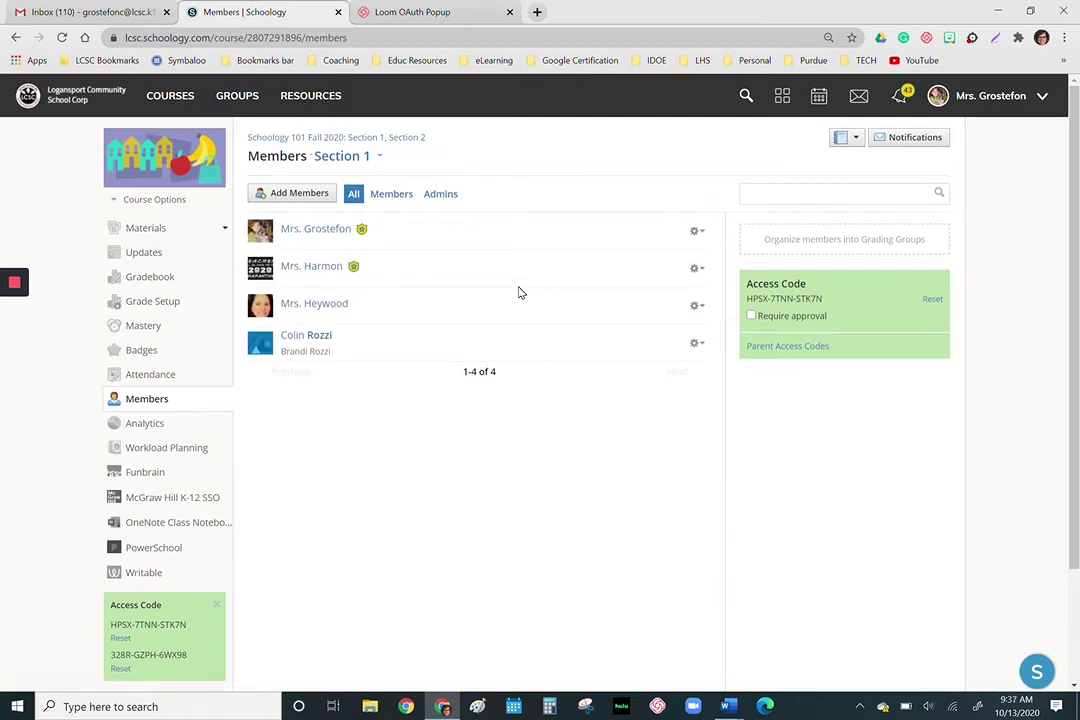
- Copy the Course Practice Materials folder from the course materials to Remote Teachers Fall 2020: Section 1, with no destination folder
{"action": "left_click", "coordinate": [146, 229]}
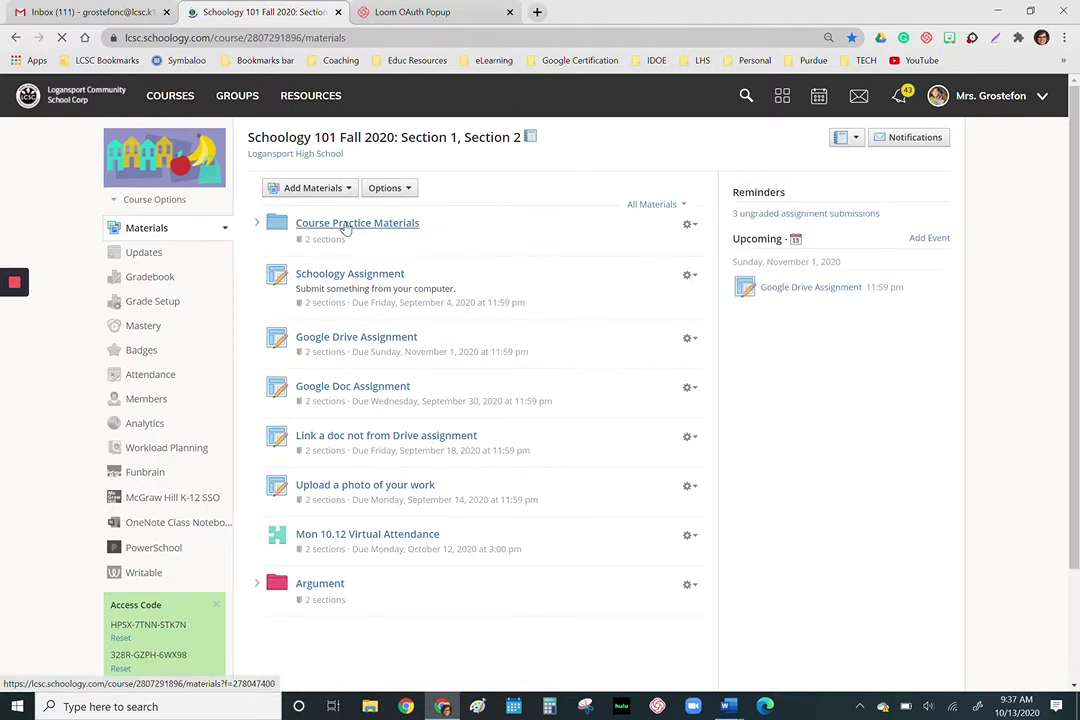
{"action": "left_click", "coordinate": [688, 225]}
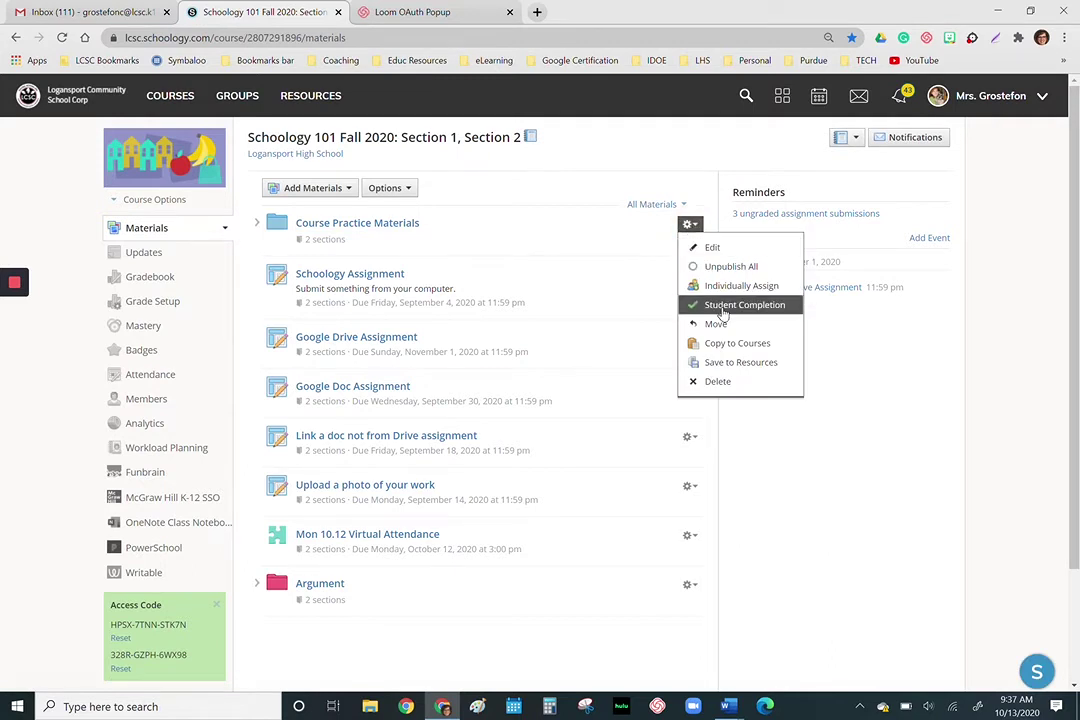
{"action": "left_click", "coordinate": [722, 344]}
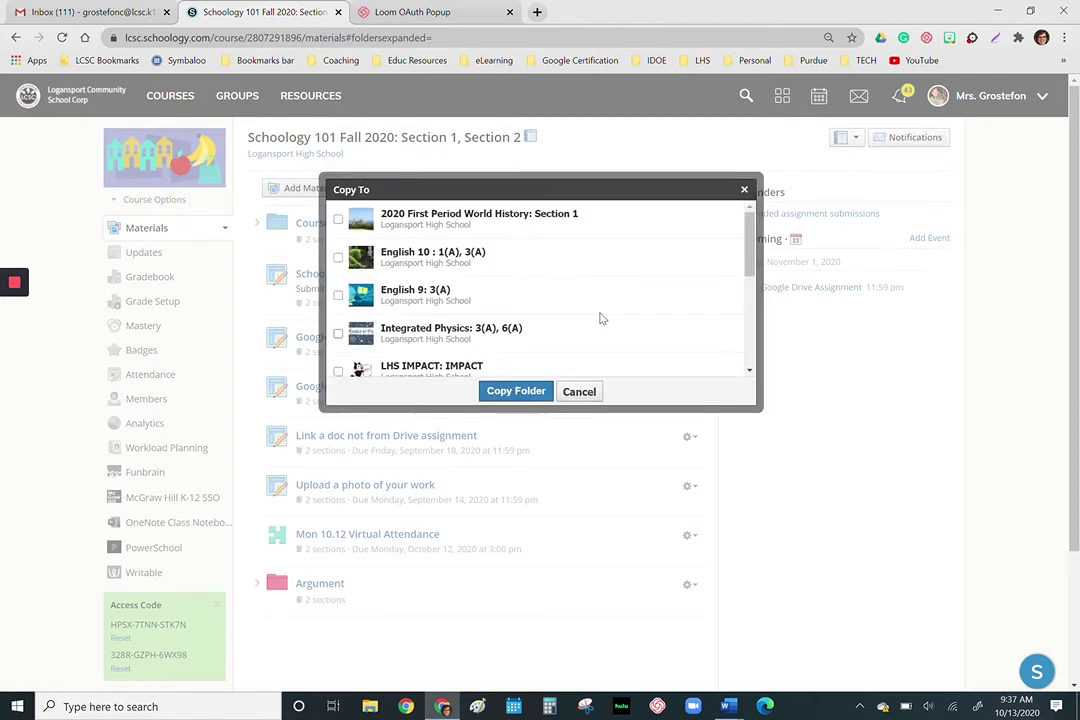
{"action": "scroll", "coordinate": [600, 318], "scroll_direction": "down", "scroll_amount": 1}
{"action": "scroll", "coordinate": [600, 318], "scroll_direction": "down", "scroll_amount": 2}
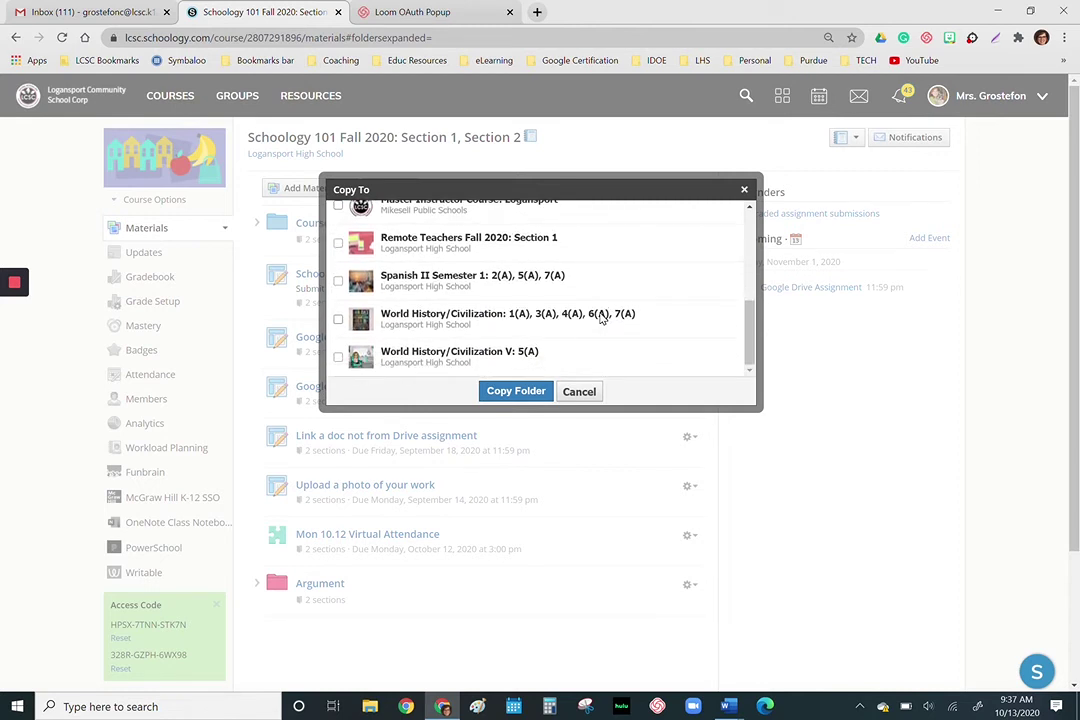
{"action": "left_click", "coordinate": [338, 243]}
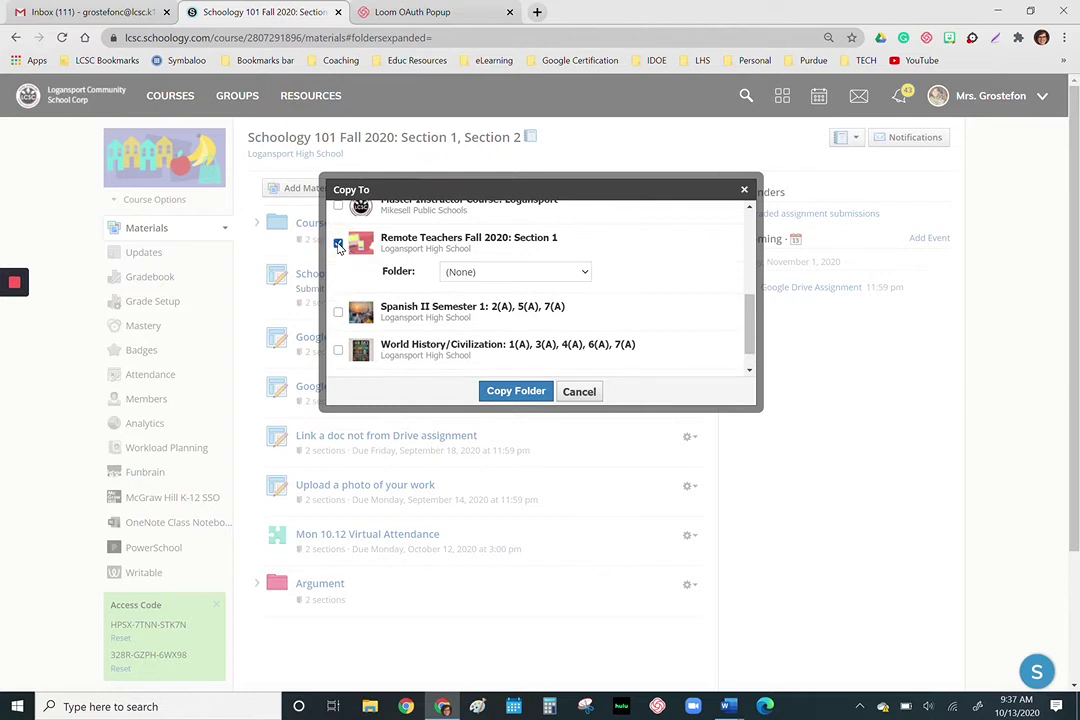
{"action": "left_click", "coordinate": [503, 391]}
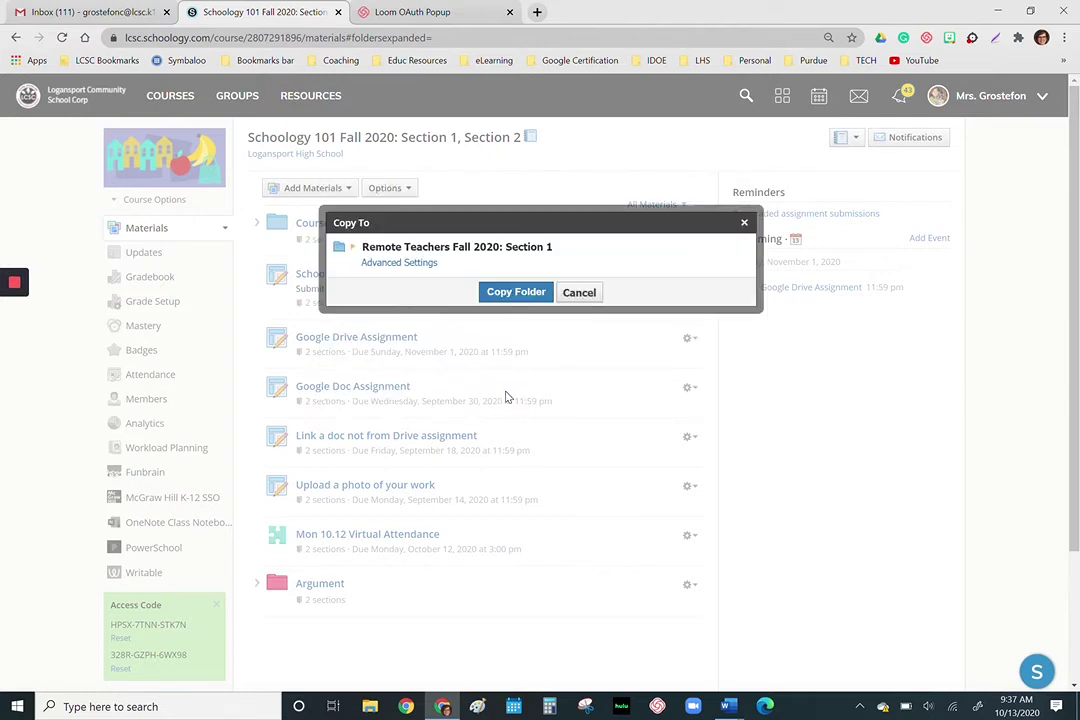
{"action": "left_click", "coordinate": [500, 293]}
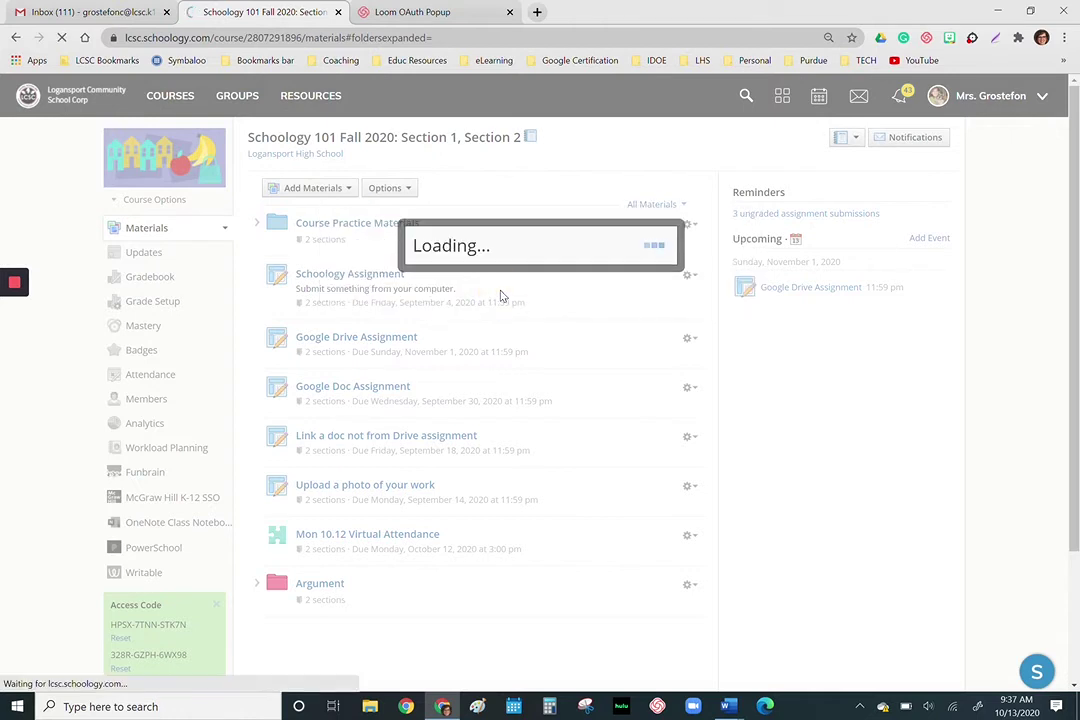
- Open the Remote Teachers Fall 2020 course and check the copied Course Practice Materials folder and its options
{"action": "left_click", "coordinate": [171, 97]}
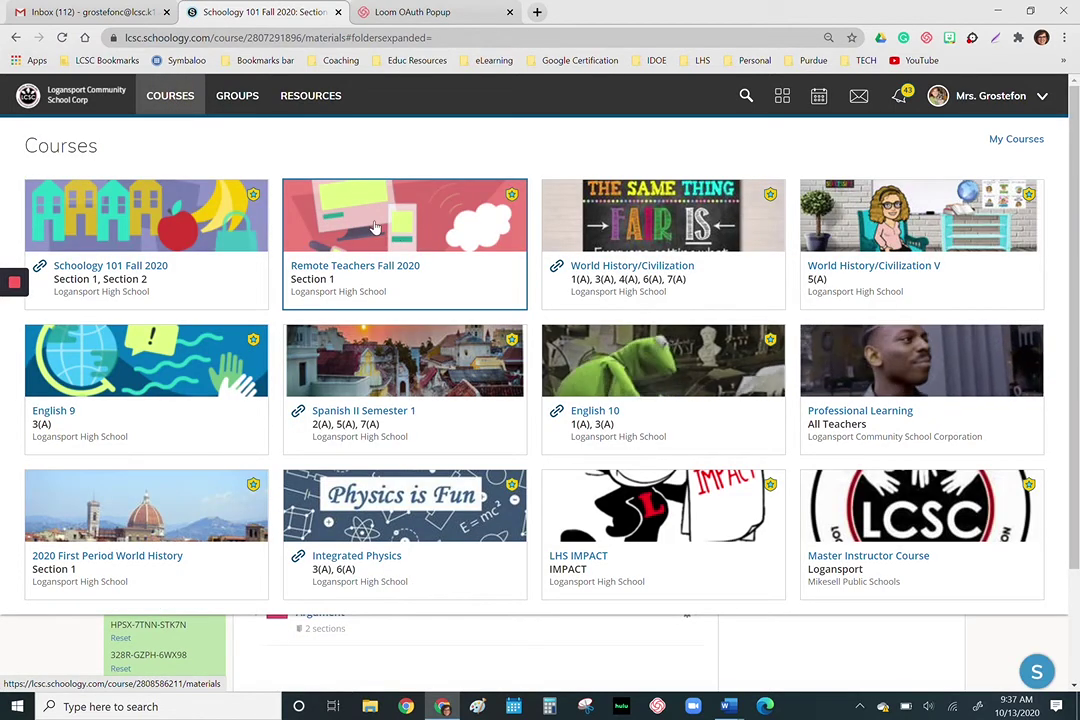
{"action": "left_click", "coordinate": [375, 228]}
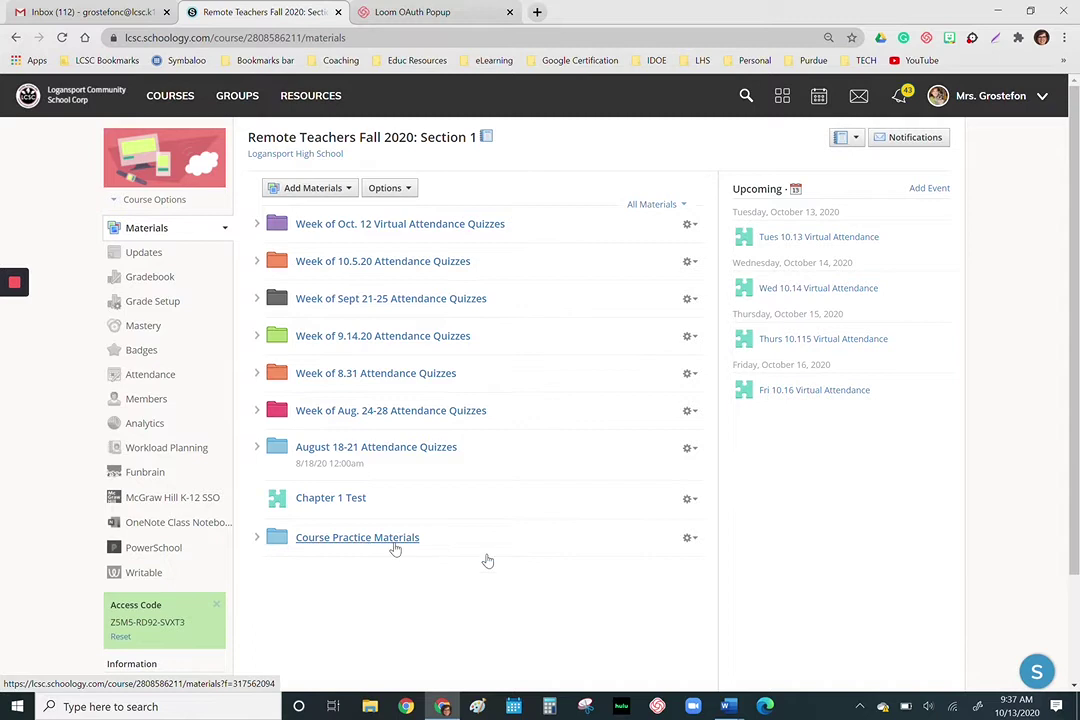
{"action": "left_click", "coordinate": [688, 540]}
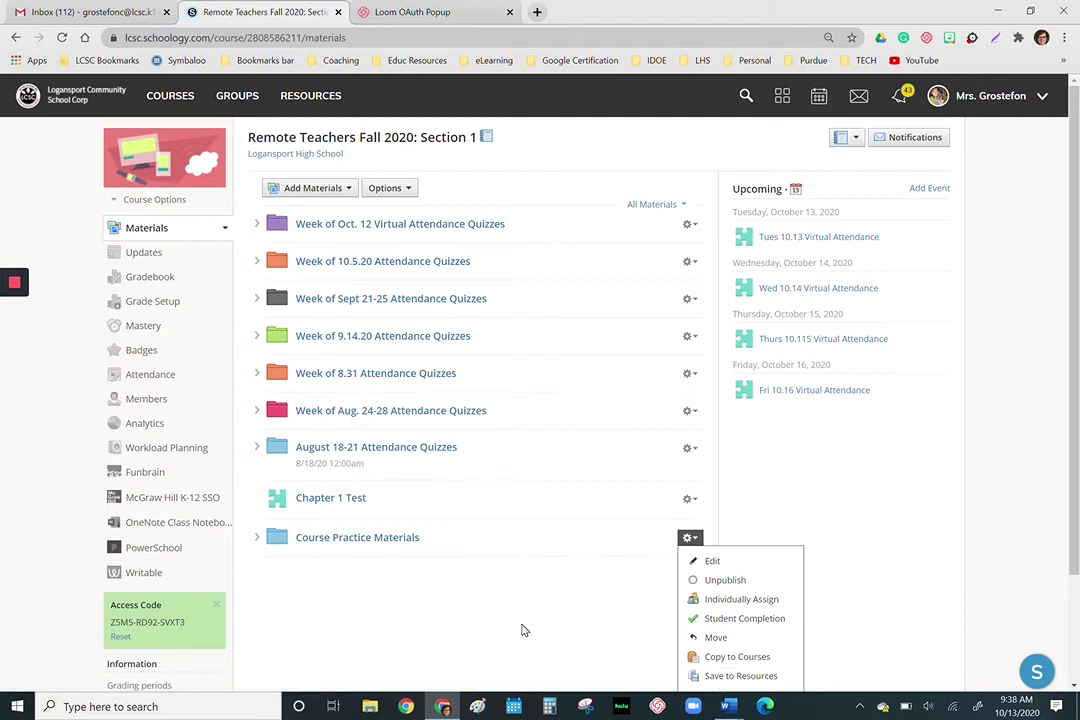
- Open the LHS/CCC Staff group and review its members and shared resources
{"action": "left_click", "coordinate": [238, 97]}
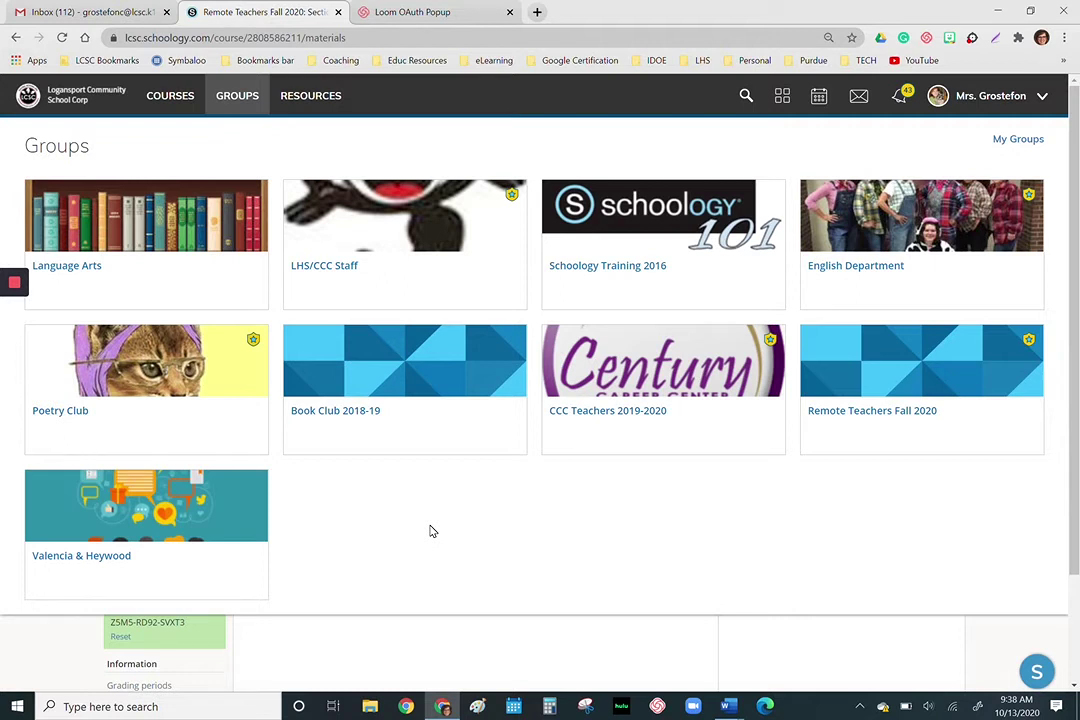
{"action": "left_click", "coordinate": [350, 234]}
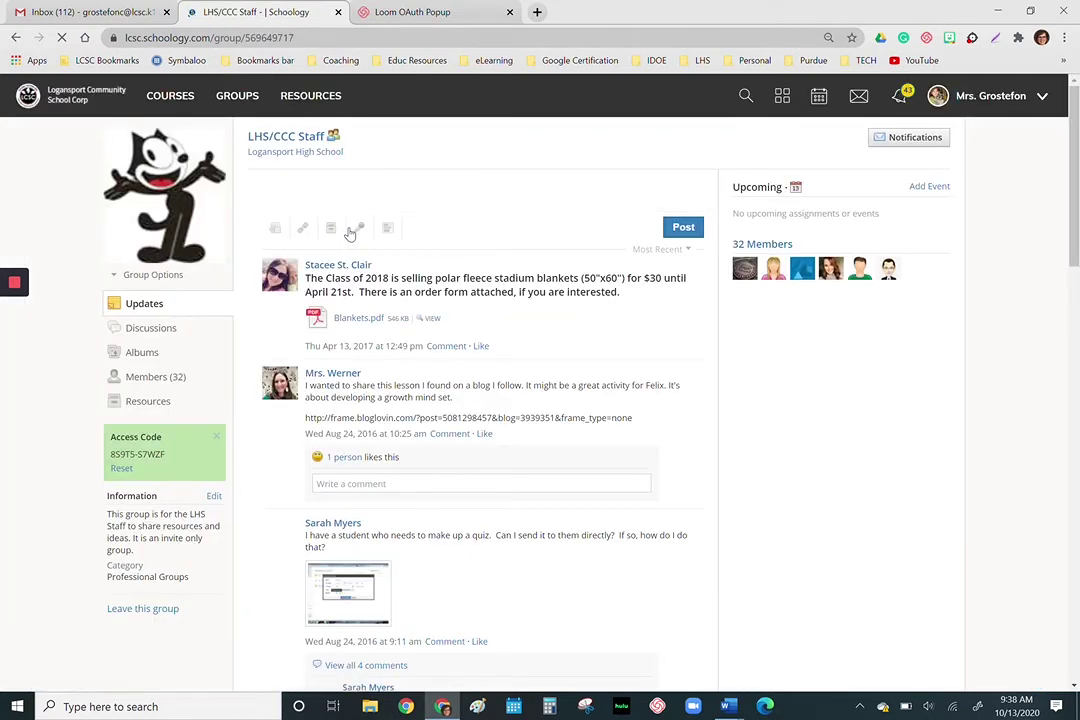
{"action": "left_click", "coordinate": [145, 380]}
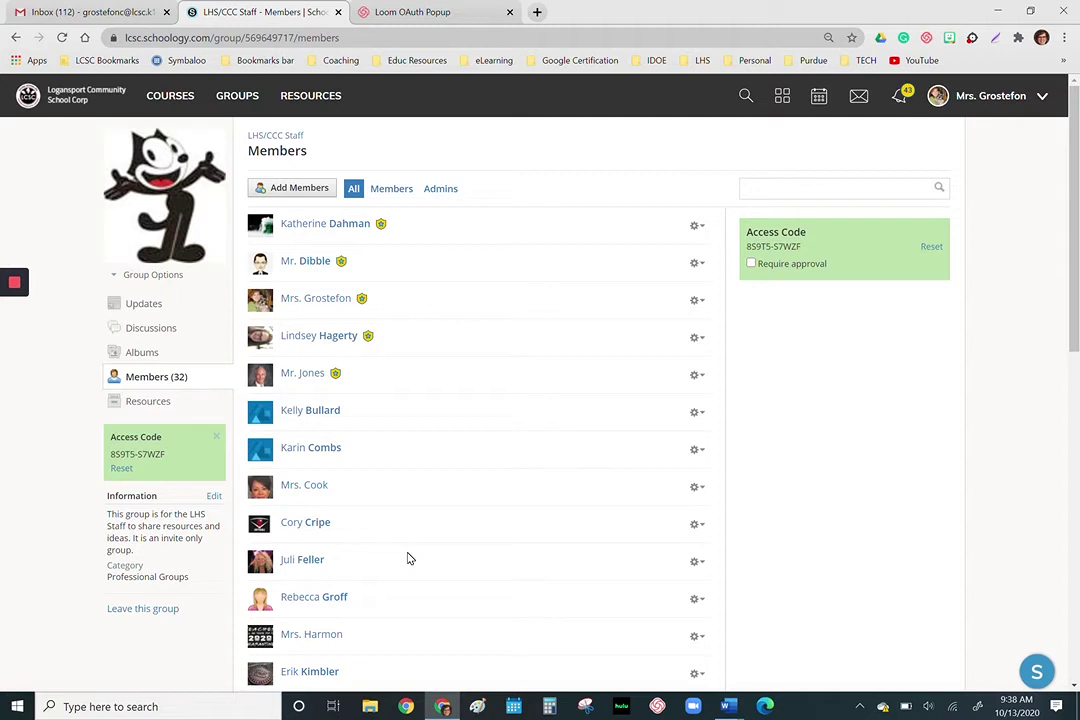
{"action": "left_click", "coordinate": [156, 405]}
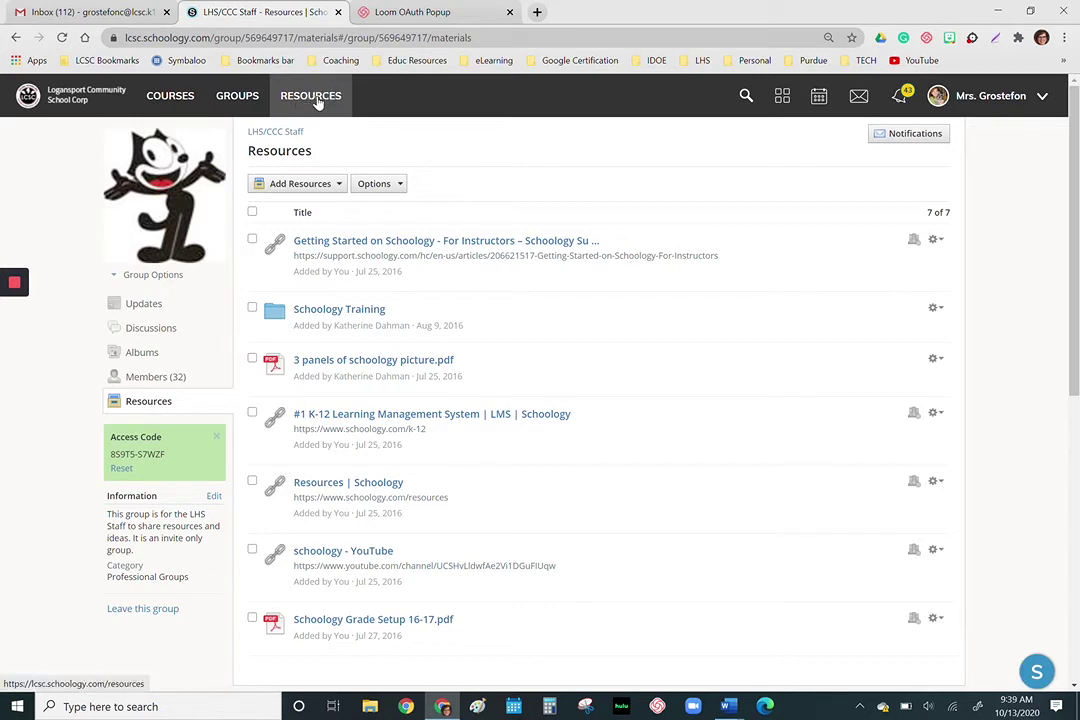
- Copy the Argument folder from the Home collection of personal resources to the LHS/CCC Staff group's resources, without a subfolder
{"action": "mouse_move", "coordinate": [17, 286]}
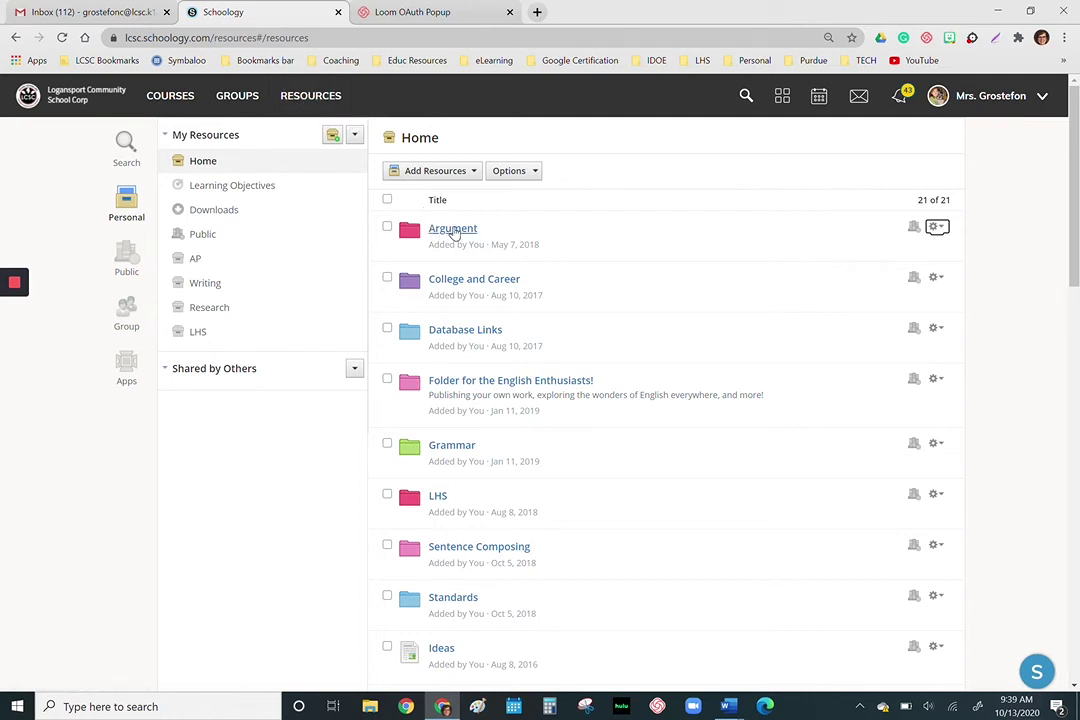
{"action": "left_click", "coordinate": [936, 229]}
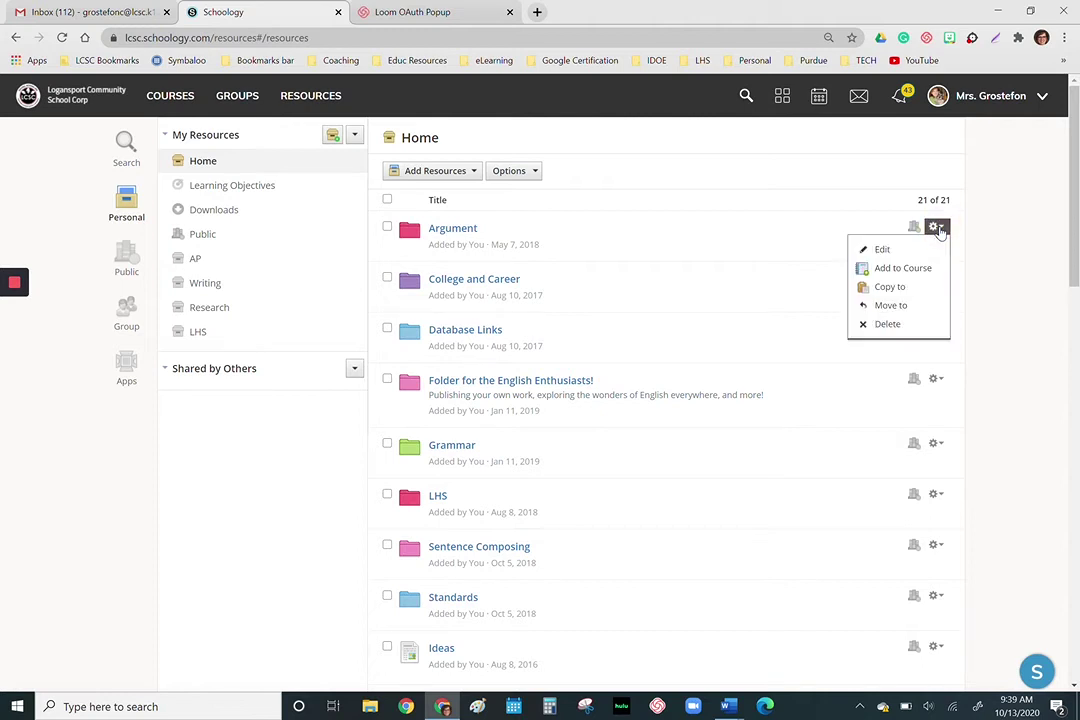
{"action": "left_click", "coordinate": [893, 289]}
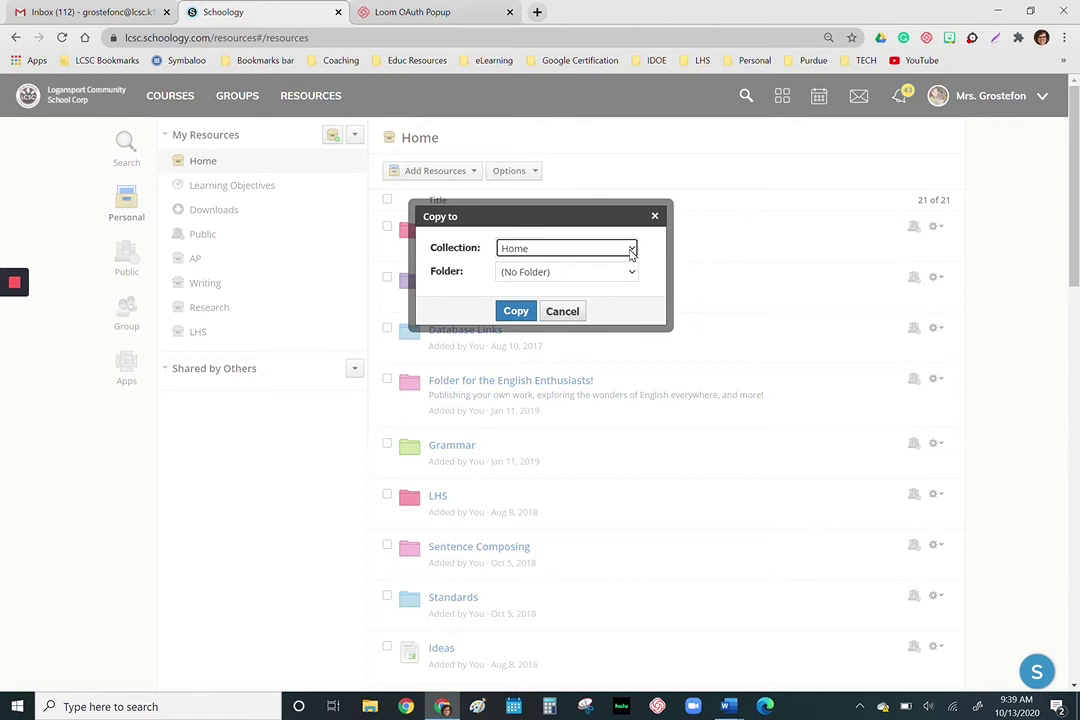
{"action": "left_click", "coordinate": [631, 250]}
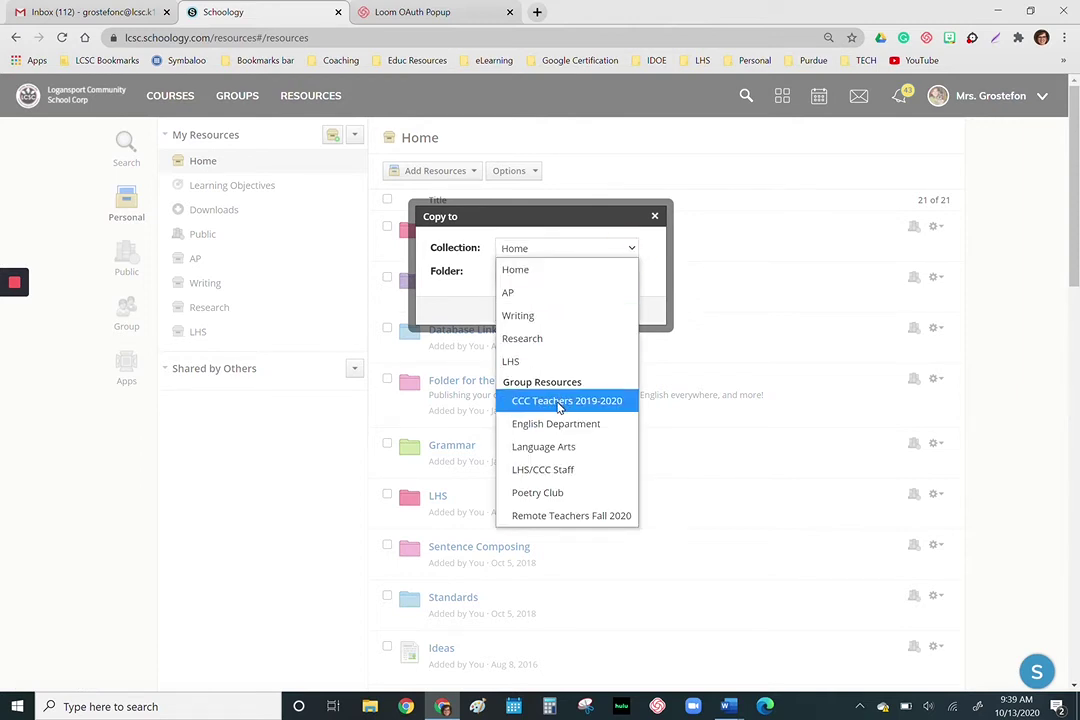
{"action": "left_click", "coordinate": [556, 470]}
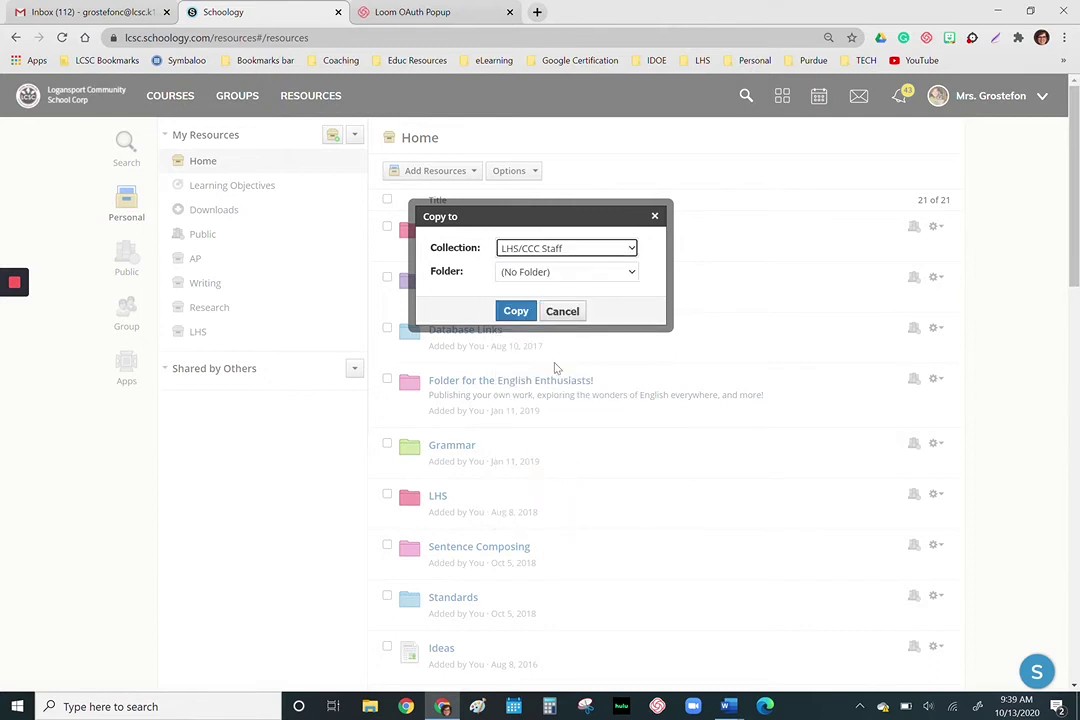
{"action": "left_click", "coordinate": [514, 311]}
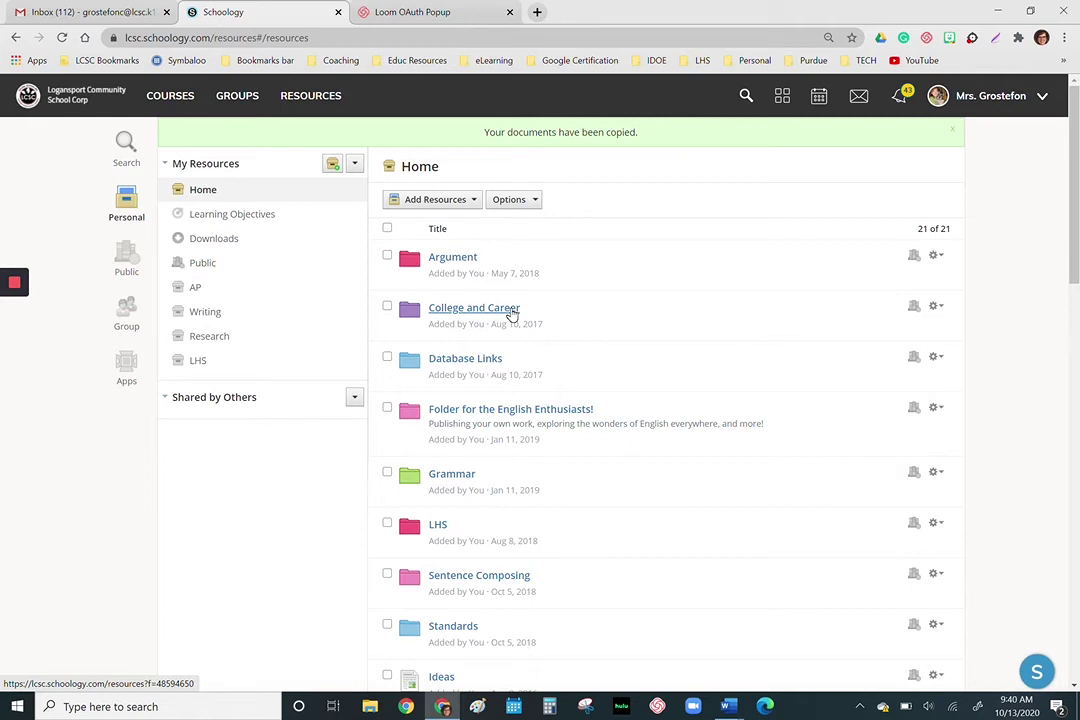
- Open the LHS/CCC Staff group's resources and look for the copied Argument folder
{"action": "left_click", "coordinate": [238, 98]}
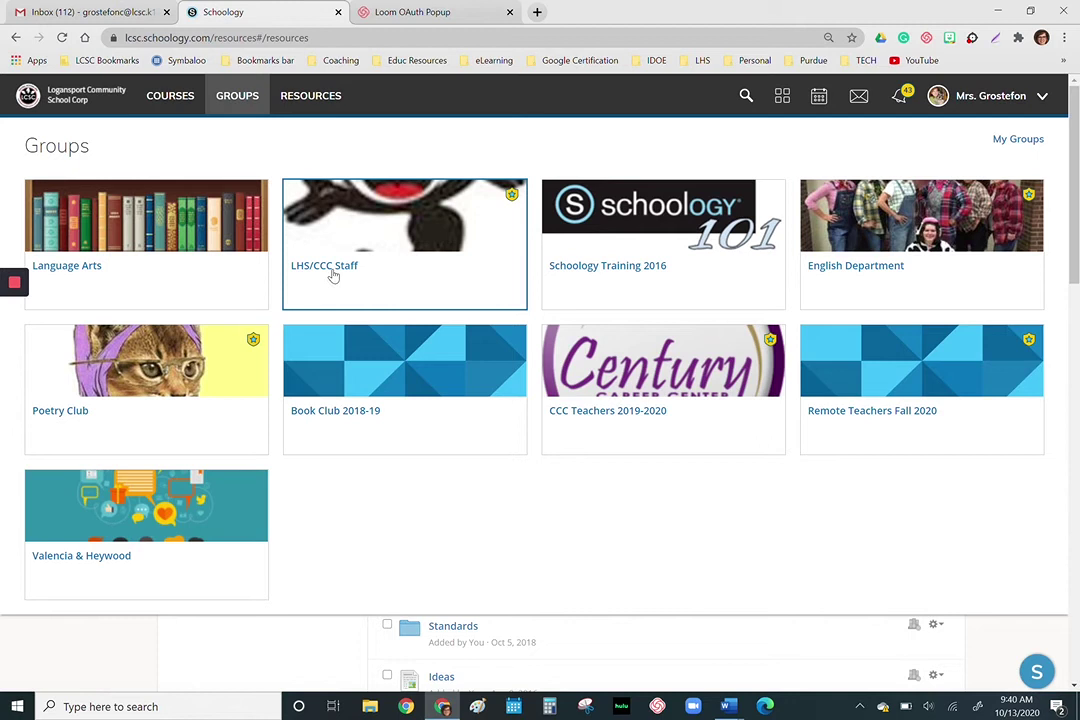
{"action": "left_click", "coordinate": [334, 274]}
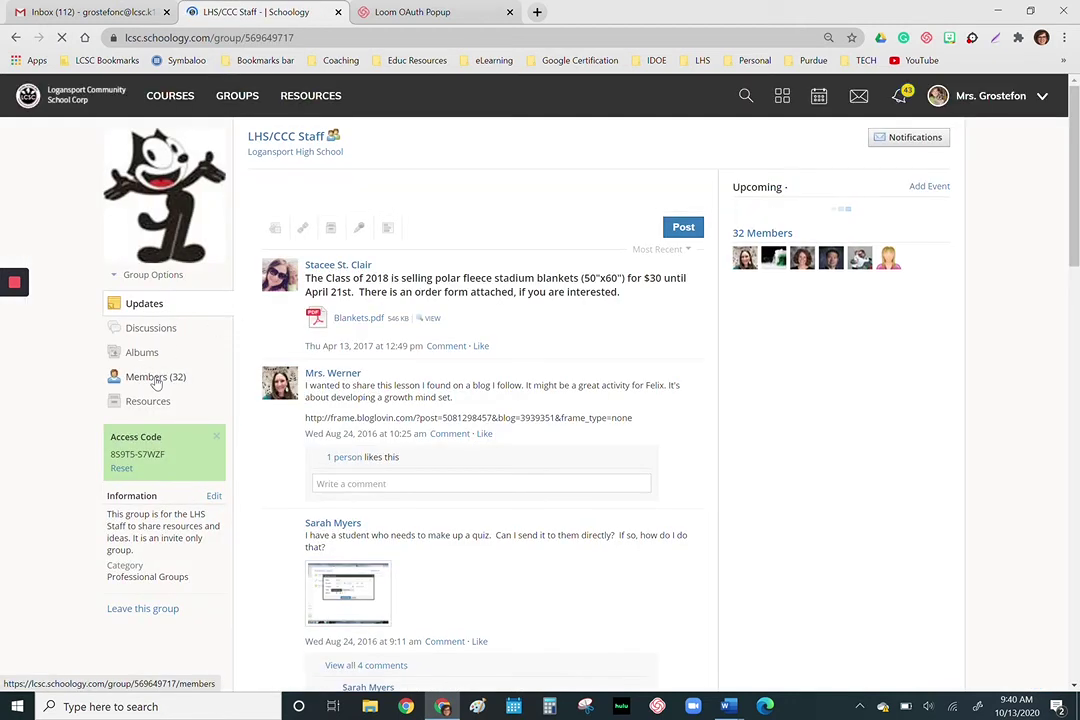
{"action": "left_click", "coordinate": [143, 406]}
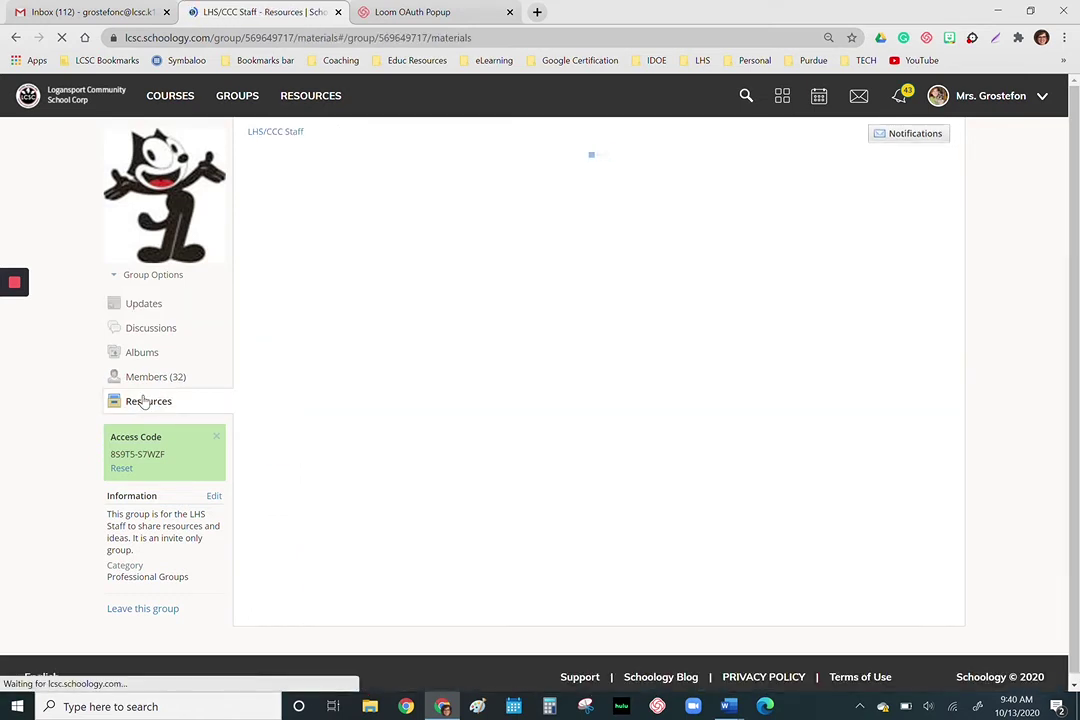
{"action": "scroll", "coordinate": [479, 476], "scroll_direction": "down", "scroll_amount": 3}
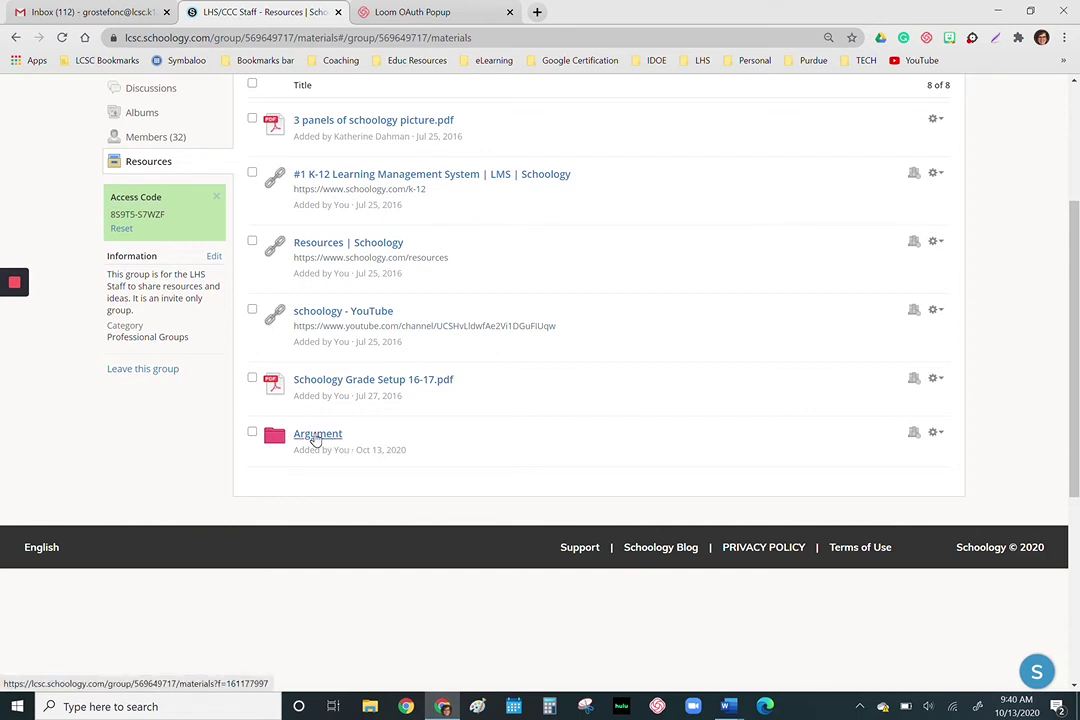
{"action": "scroll", "coordinate": [476, 440], "scroll_direction": "up", "scroll_amount": 3}
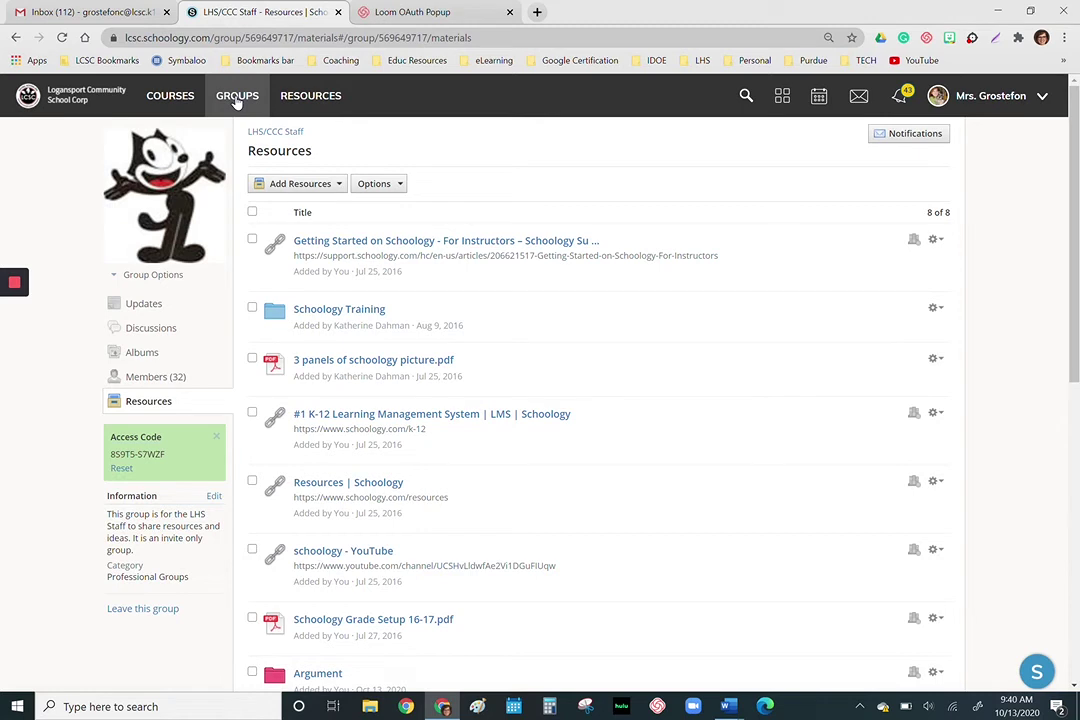
{"action": "mouse_move", "coordinate": [14, 282]}
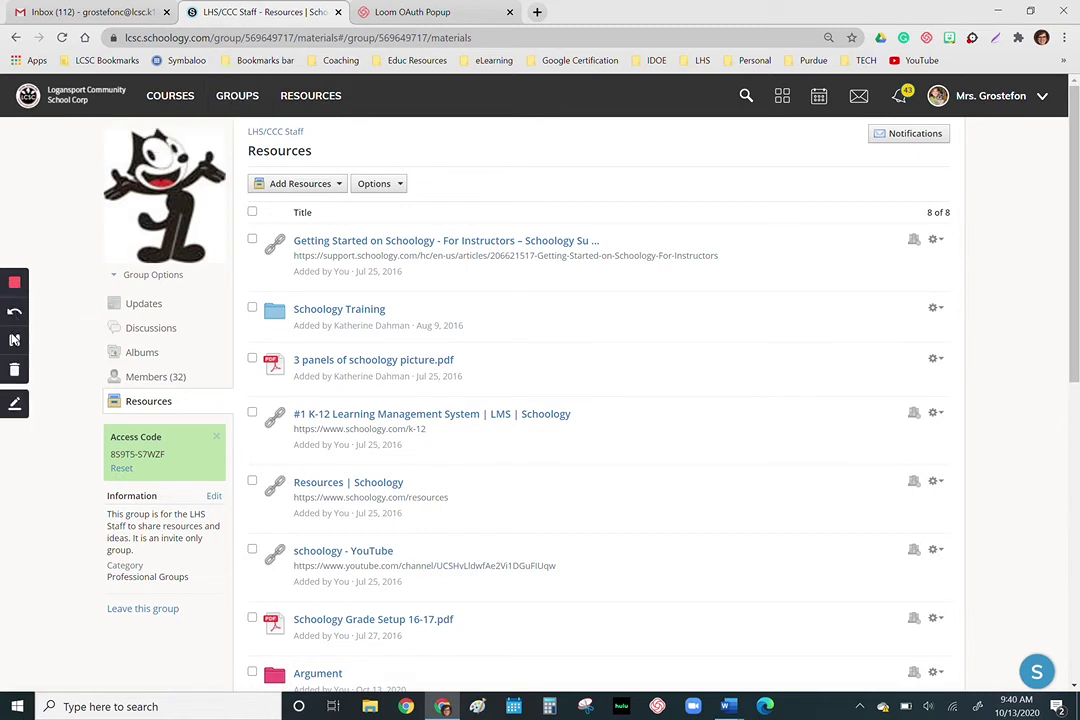
{"action": "left_click", "coordinate": [14, 340]}
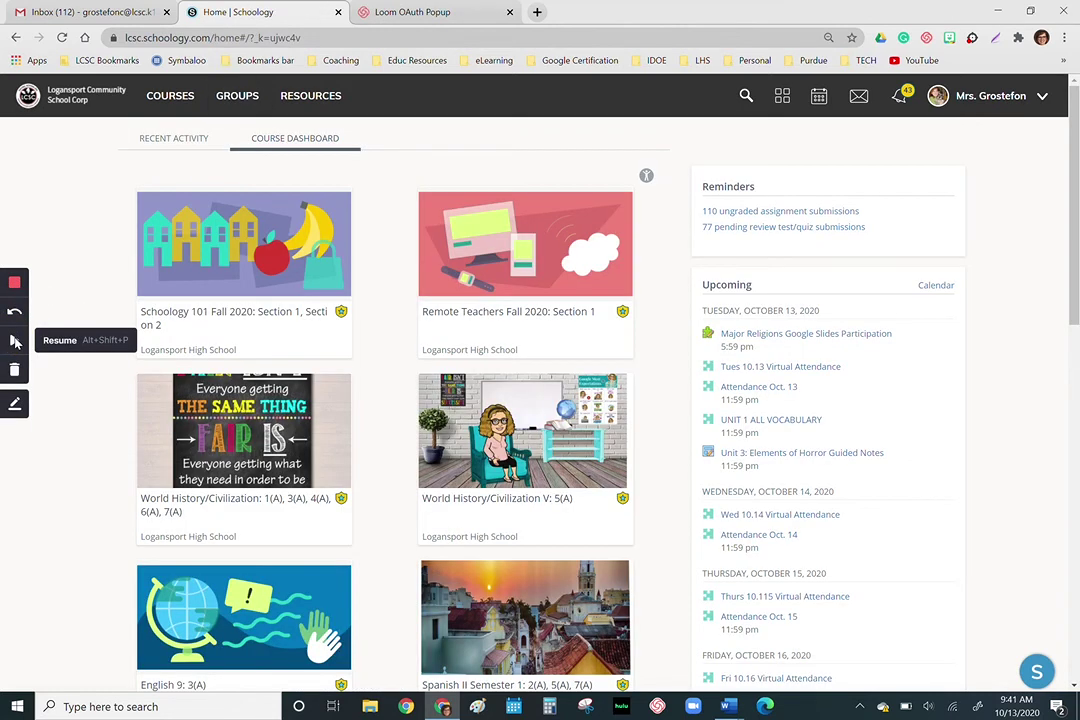
{"action": "left_click", "coordinate": [15, 341]}
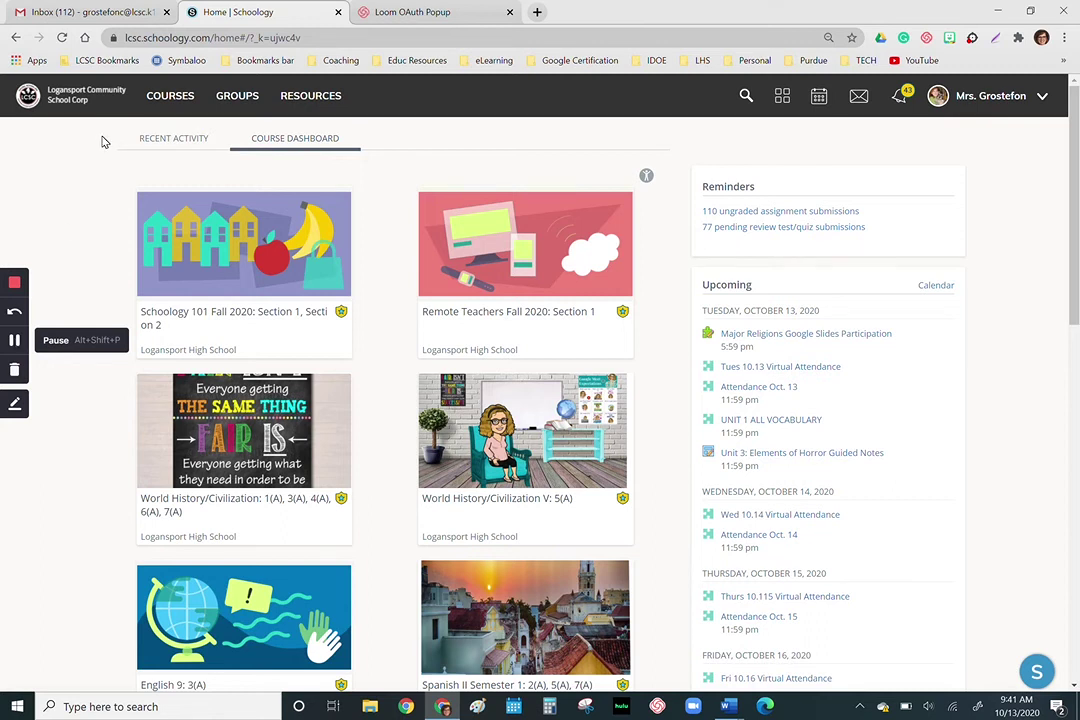
- Create a new group named CCC Materials, keeping the default privacy and access settings
{"action": "left_click", "coordinate": [241, 101]}
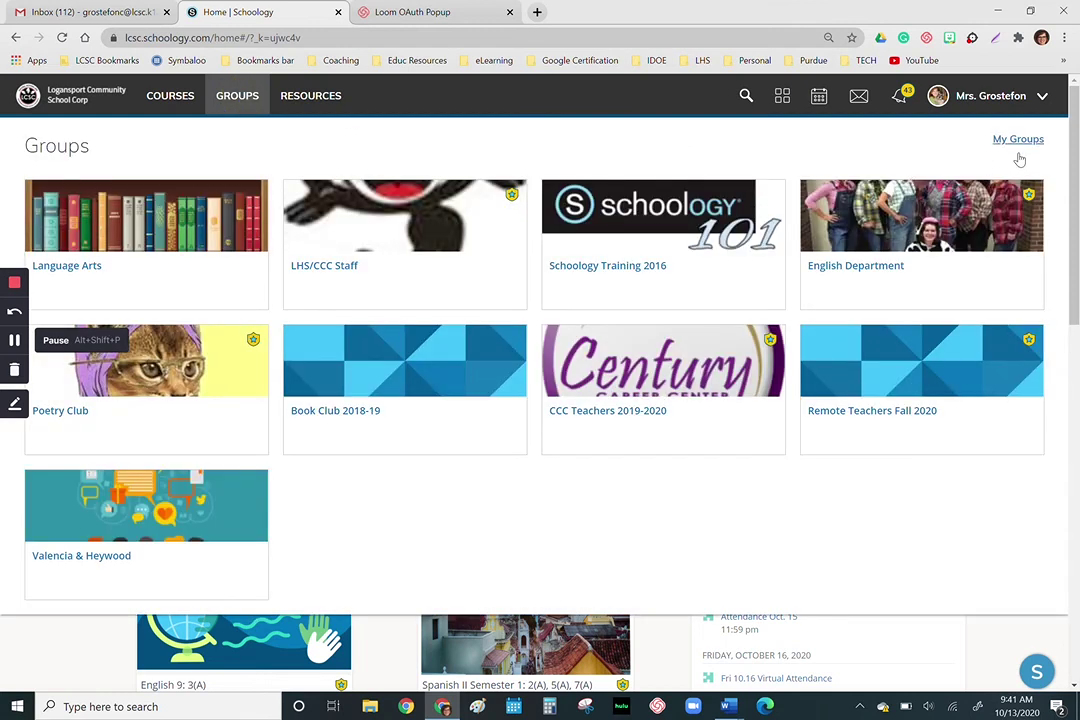
{"action": "left_click", "coordinate": [1018, 140]}
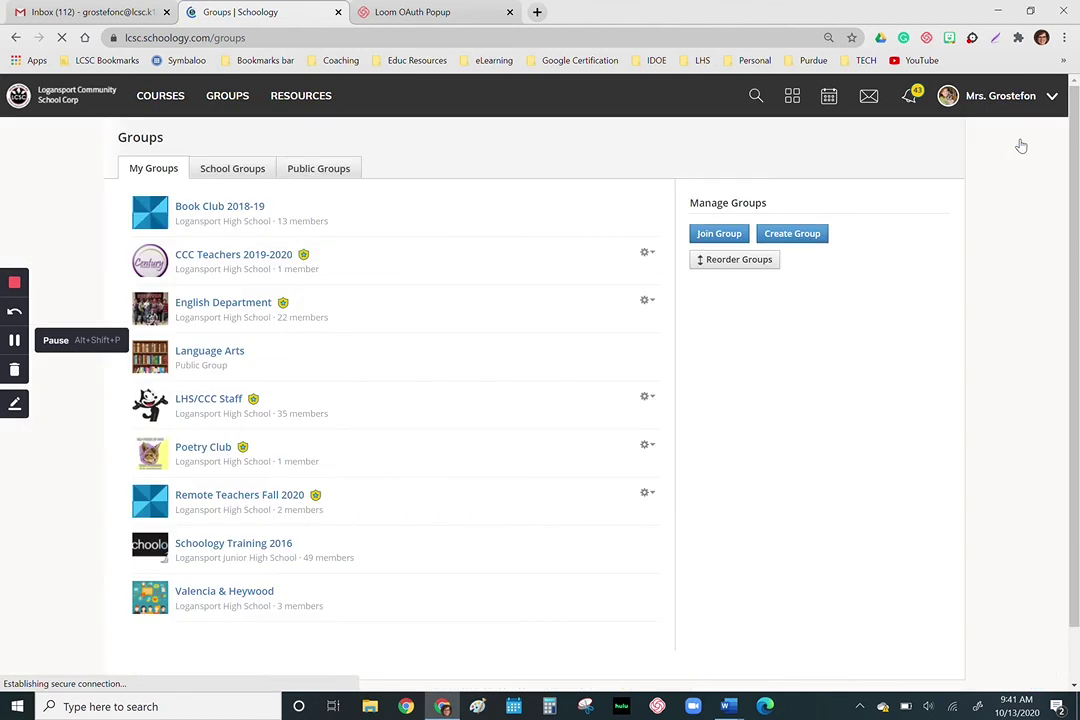
{"action": "left_click", "coordinate": [790, 234]}
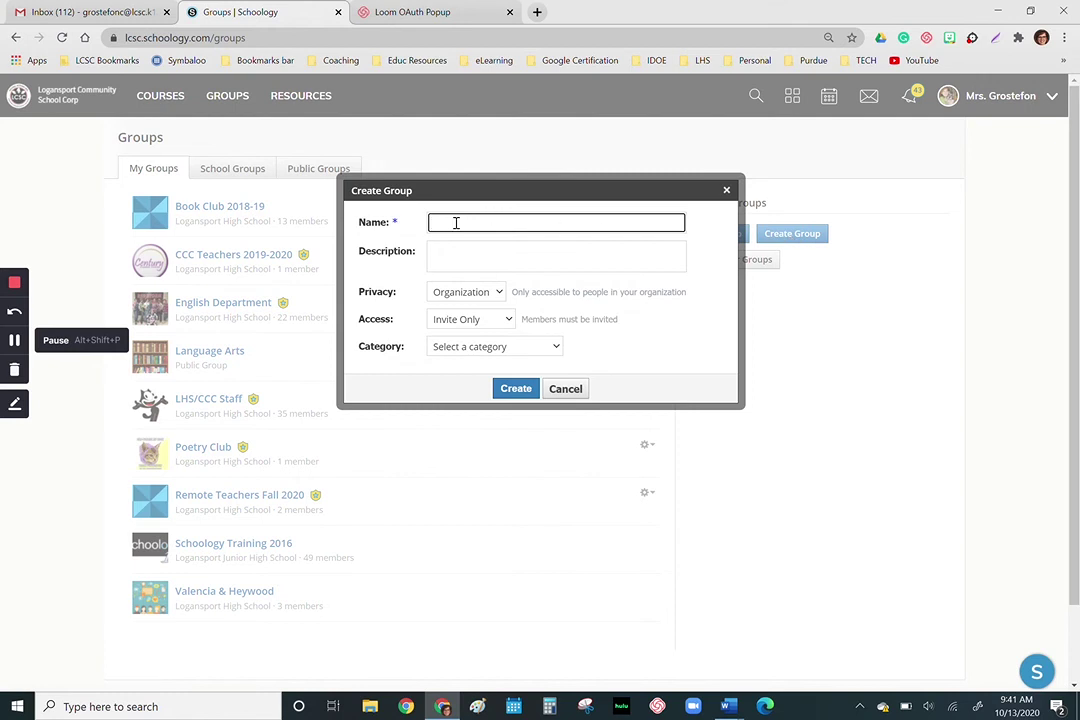
{"action": "type", "text": "CCC Materials"}
{"action": "left_click", "coordinate": [517, 389]}
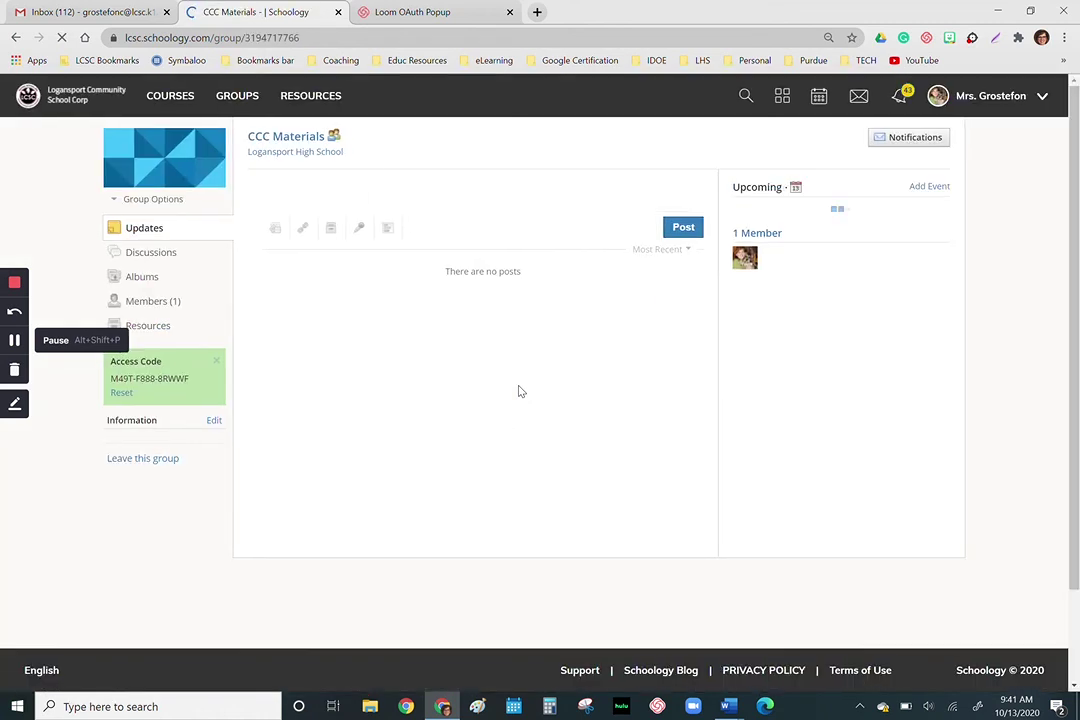
{"action": "mouse_move", "coordinate": [188, 146]}
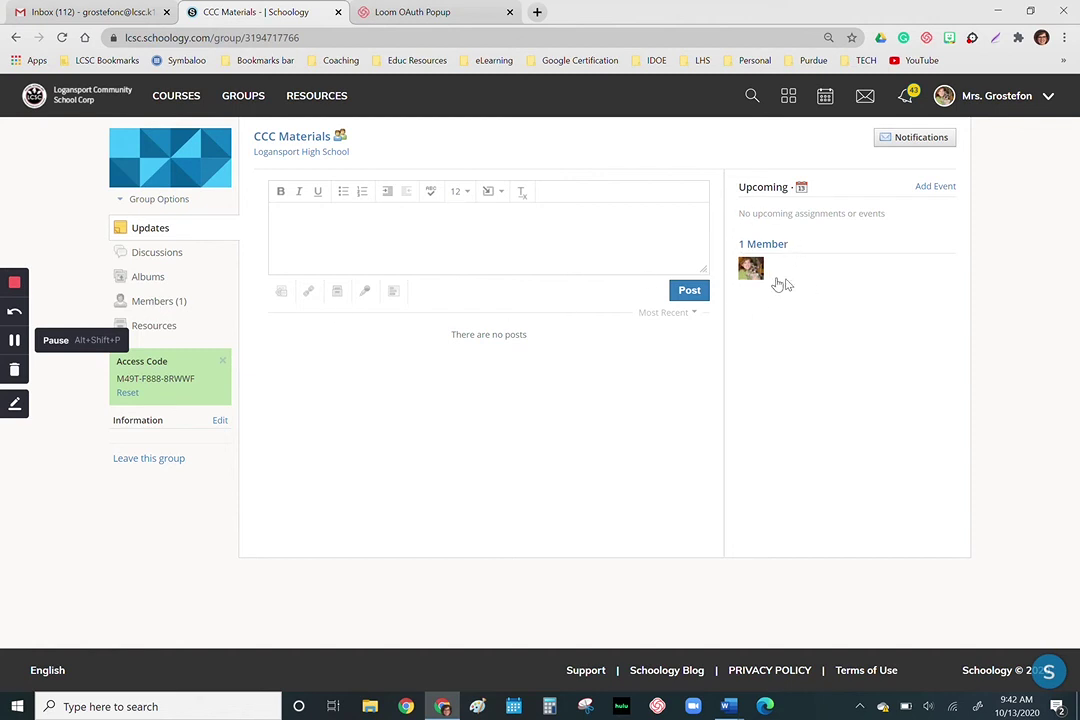
{"action": "left_click", "coordinate": [14, 343]}
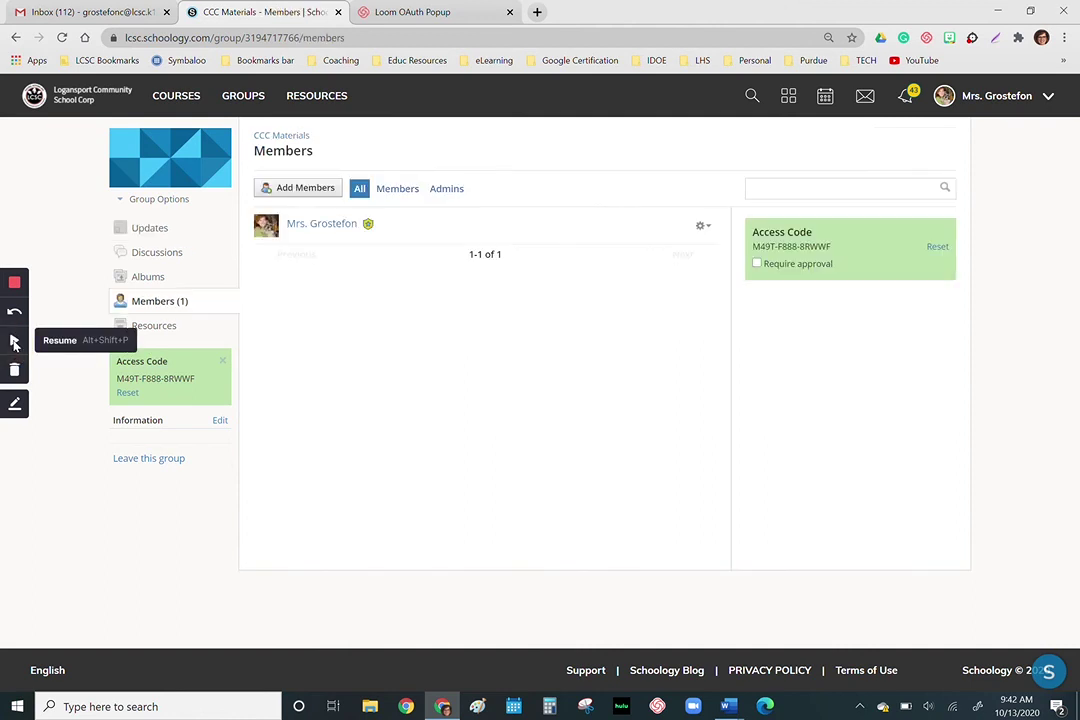
{"action": "left_click", "coordinate": [14, 343]}
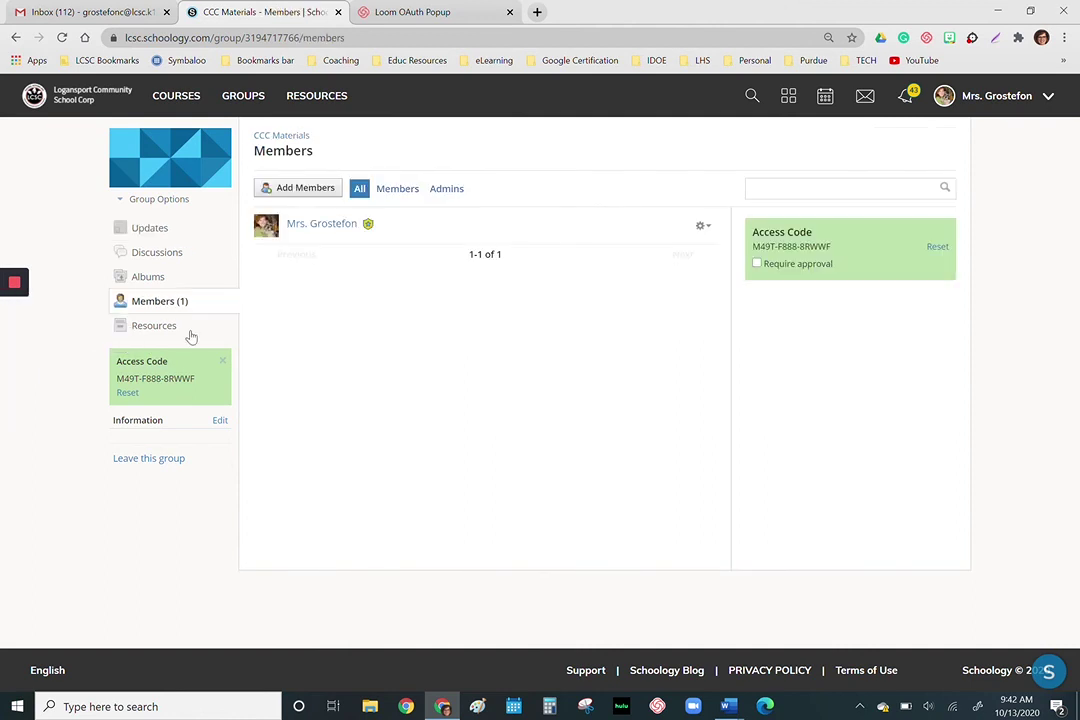
- Search the Logansport High School users for a colleague by last name and invite that teacher to the CCC Materials group
{"action": "left_click", "coordinate": [300, 187]}
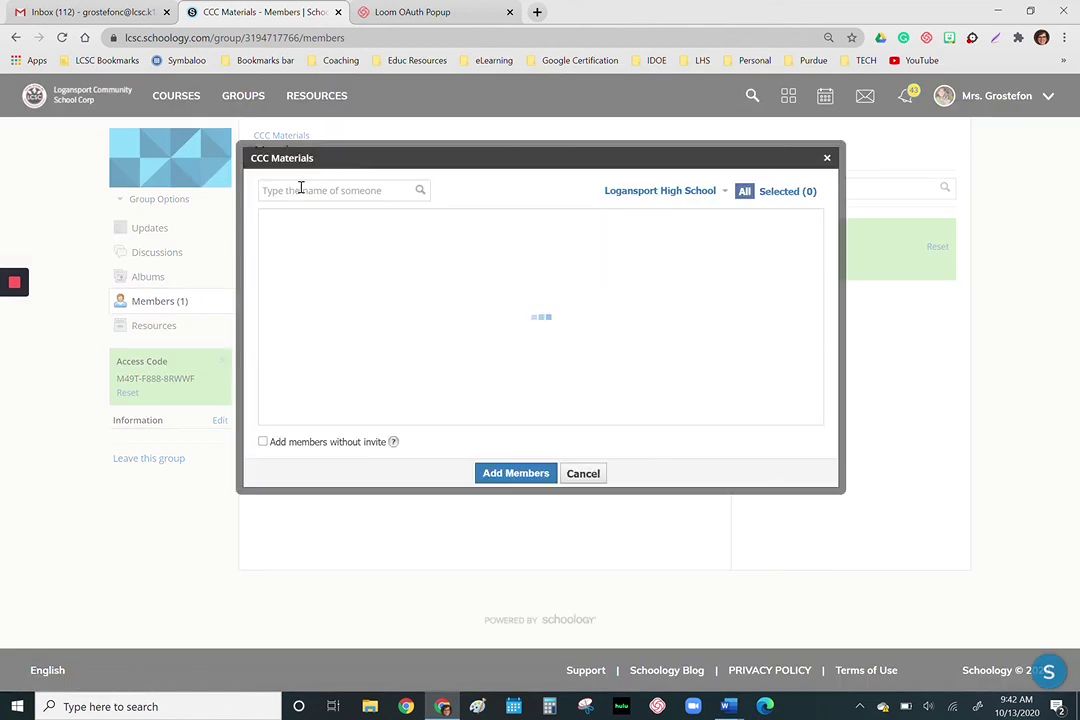
{"action": "type", "text": "ha"}
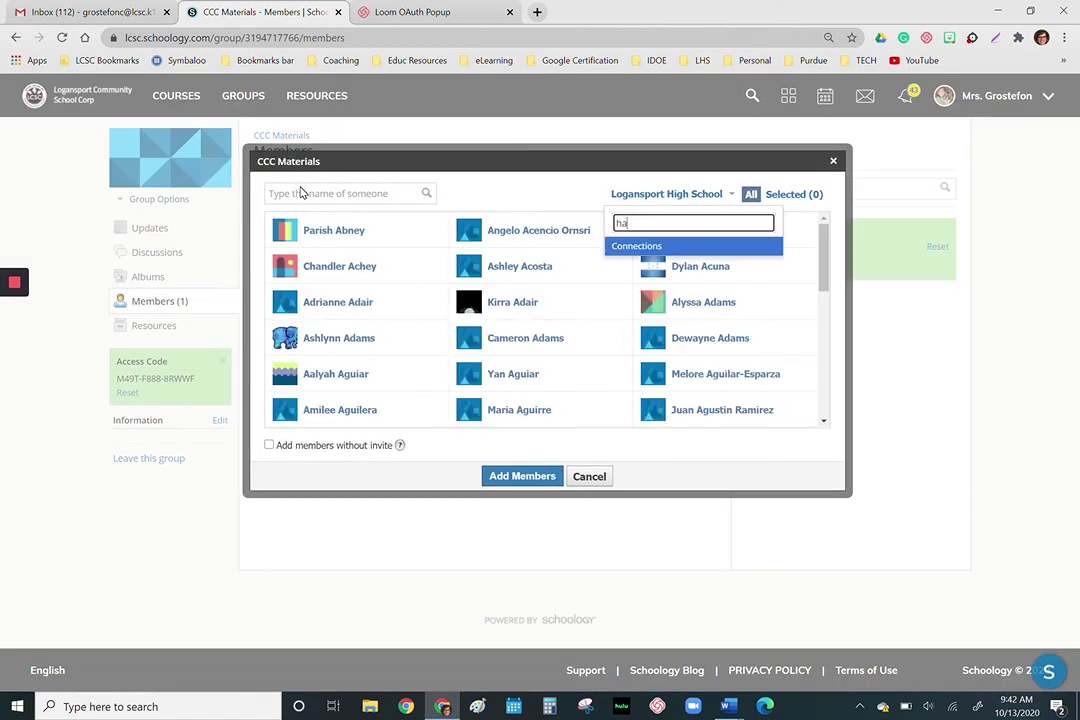
{"action": "left_click", "coordinate": [296, 193]}
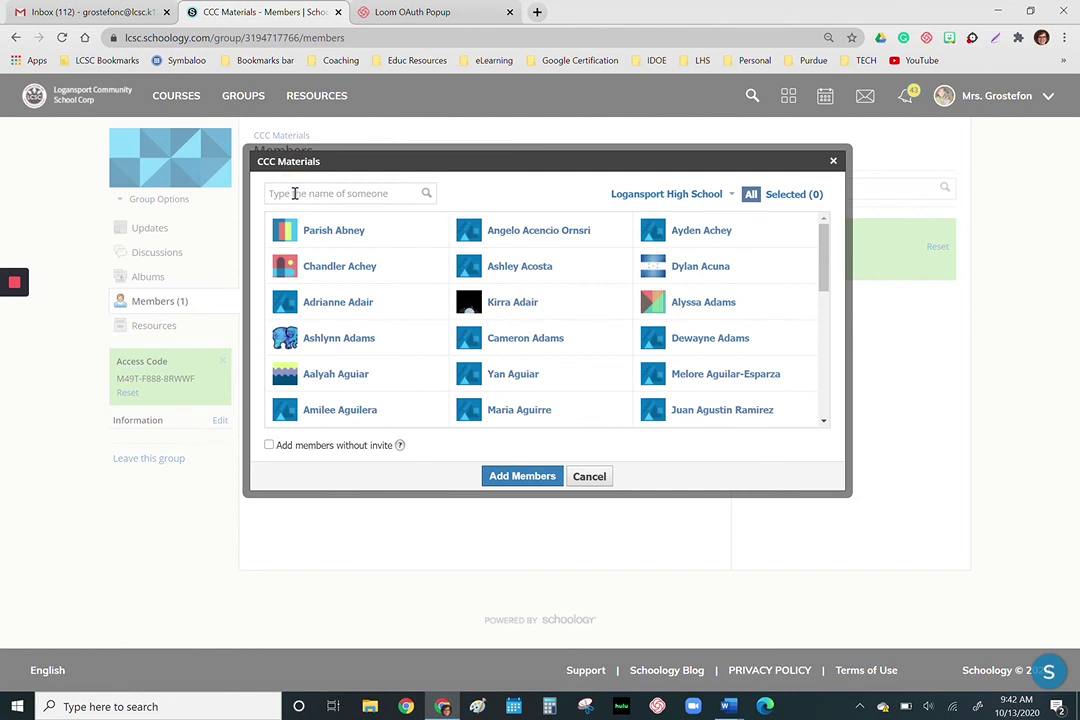
{"action": "left_click", "coordinate": [285, 193]}
{"action": "type", "text": "harmon"}
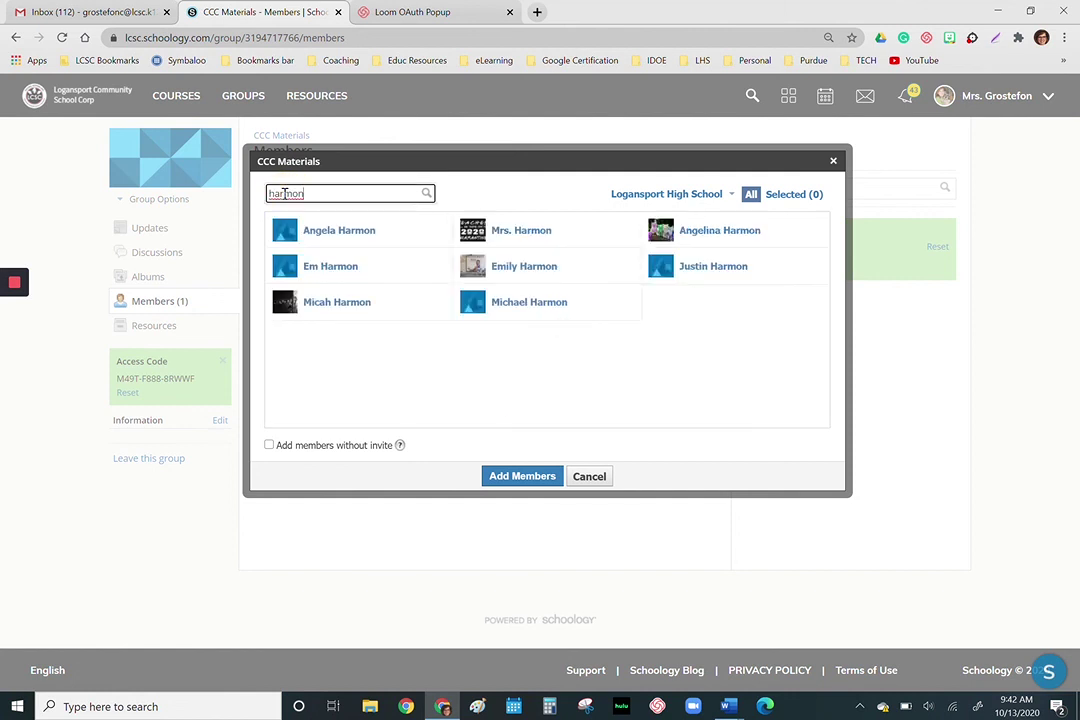
{"action": "left_click", "coordinate": [519, 233]}
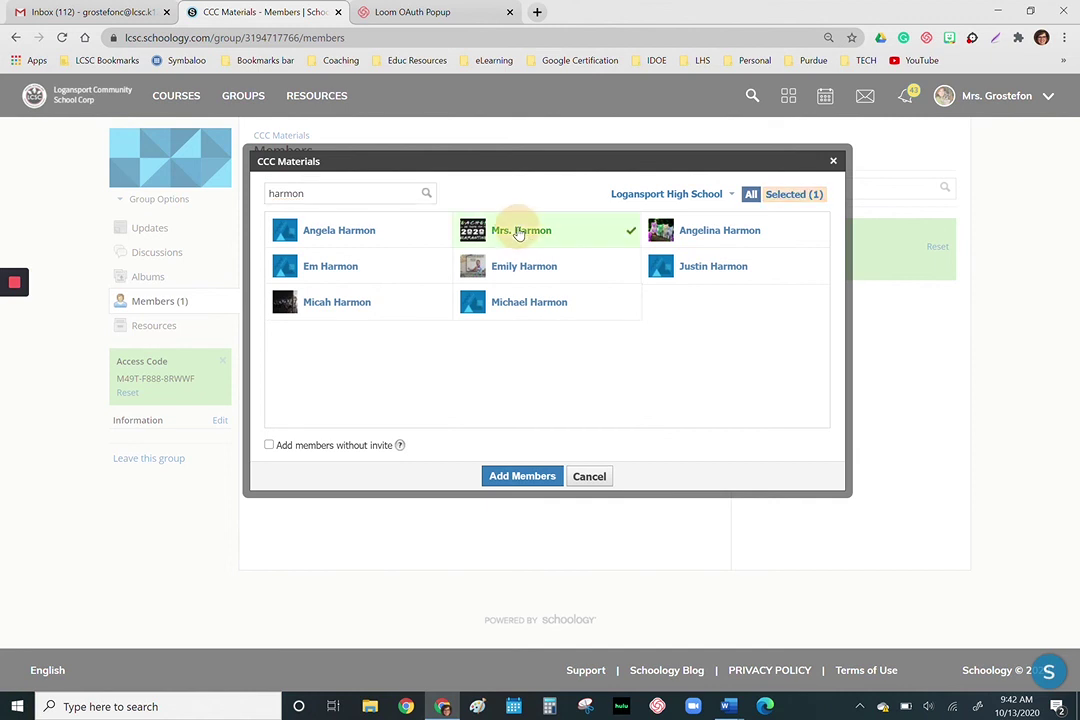
{"action": "left_click", "coordinate": [500, 478]}
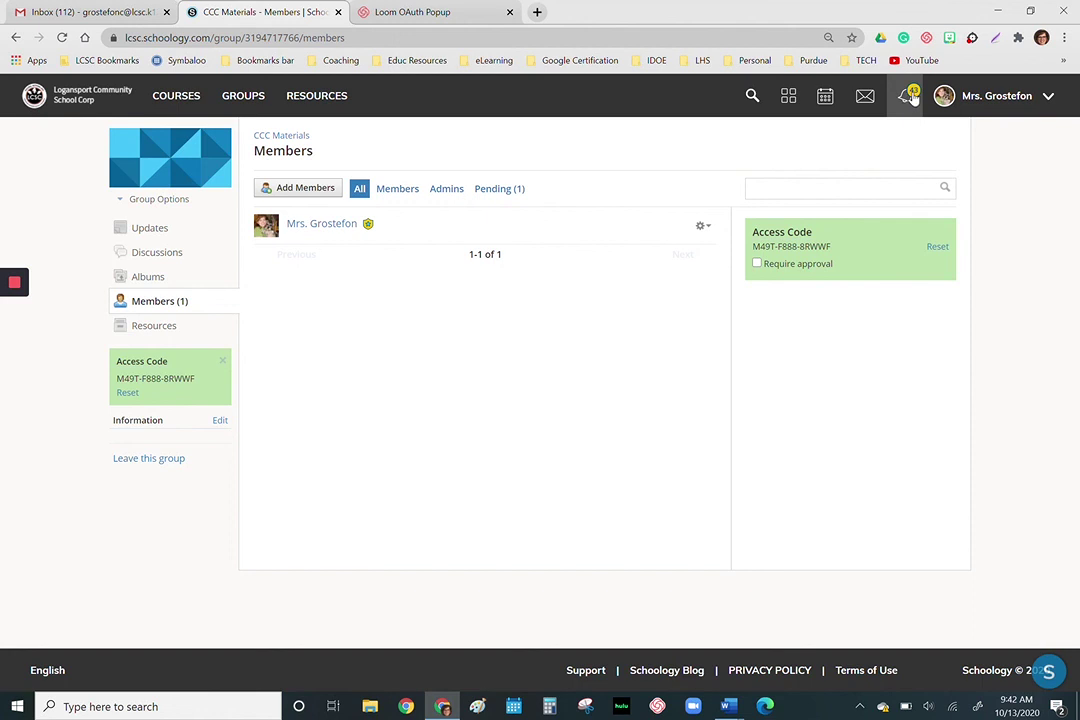
- View the recent messages and notifications, and check the requests list where group invitations arrive
{"action": "left_click", "coordinate": [866, 99]}
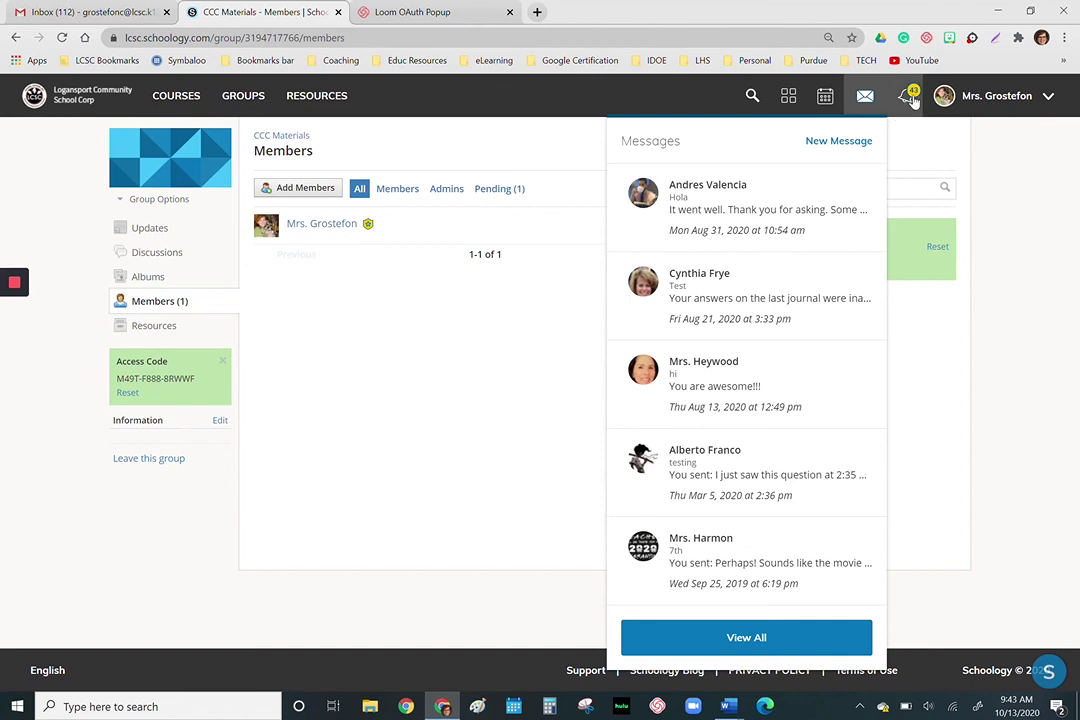
{"action": "left_click", "coordinate": [905, 98]}
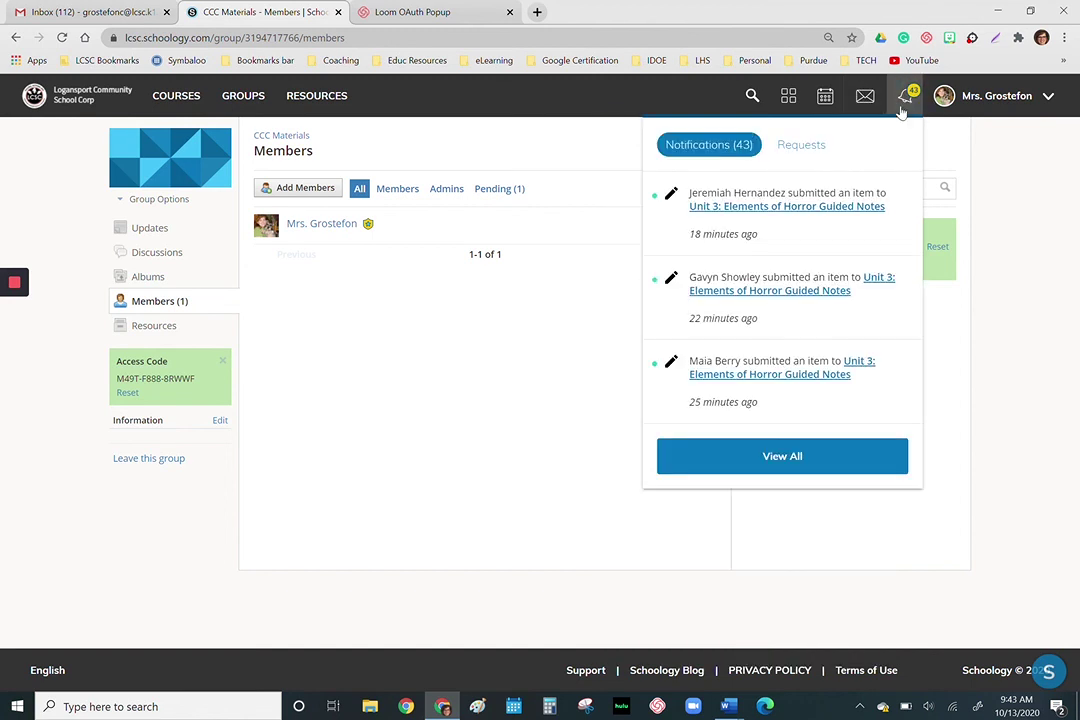
{"action": "left_click", "coordinate": [798, 146]}
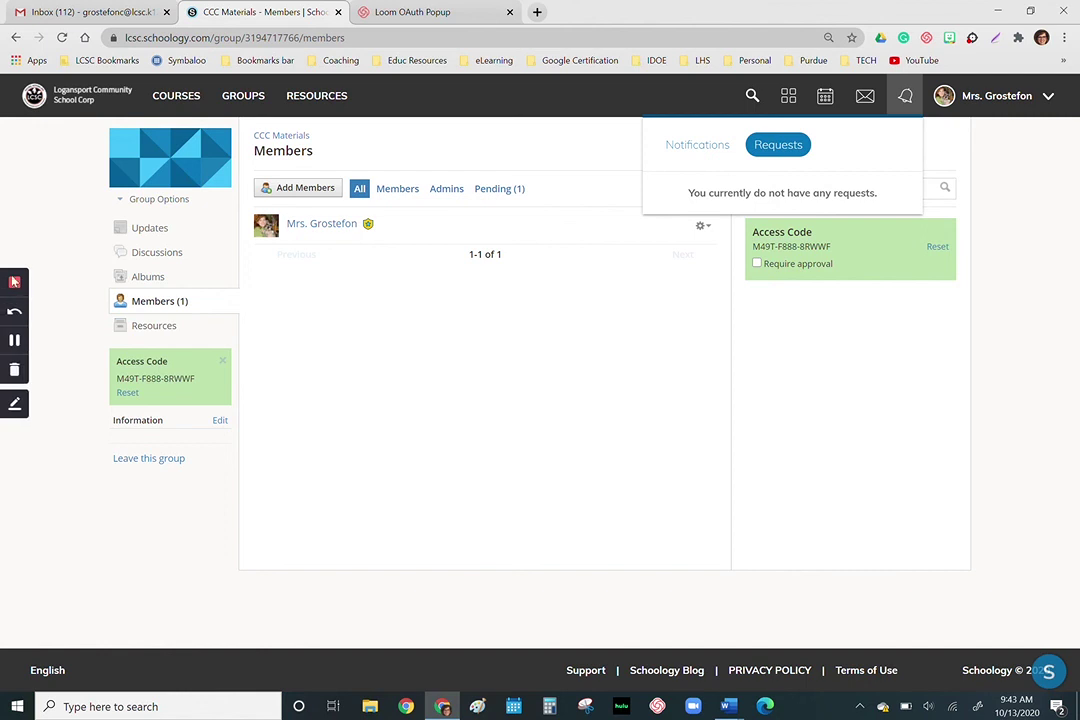
- Open the CCC Materials group's resources to view its shared collection
{"action": "left_click", "coordinate": [153, 333]}
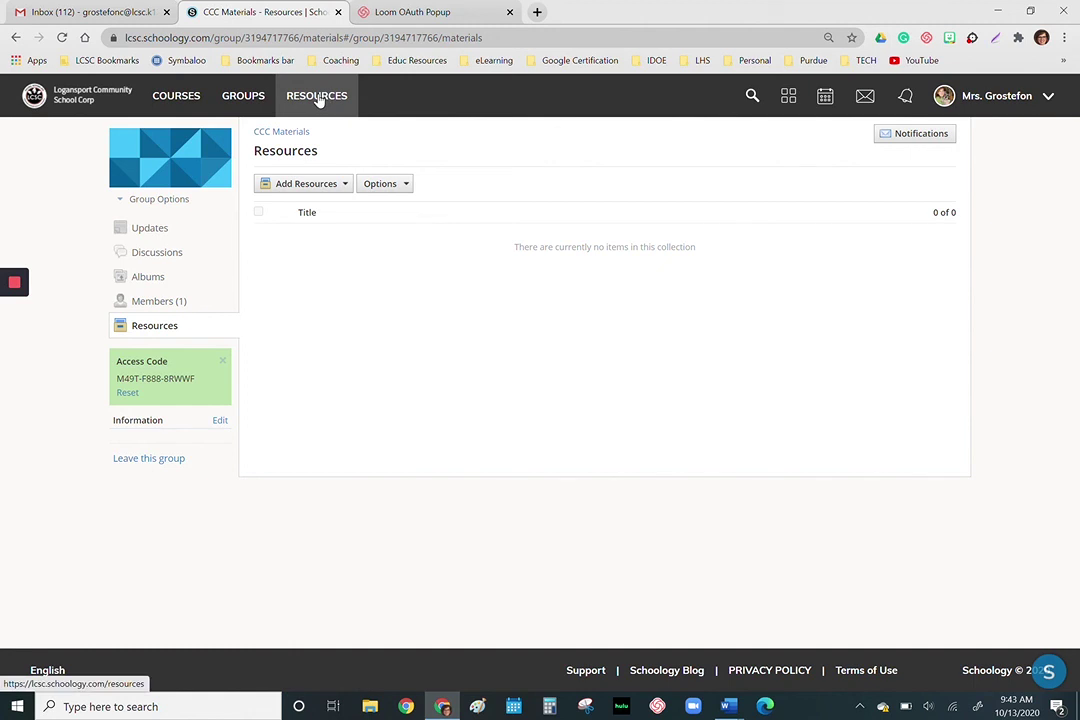
{"action": "mouse_move", "coordinate": [17, 290]}
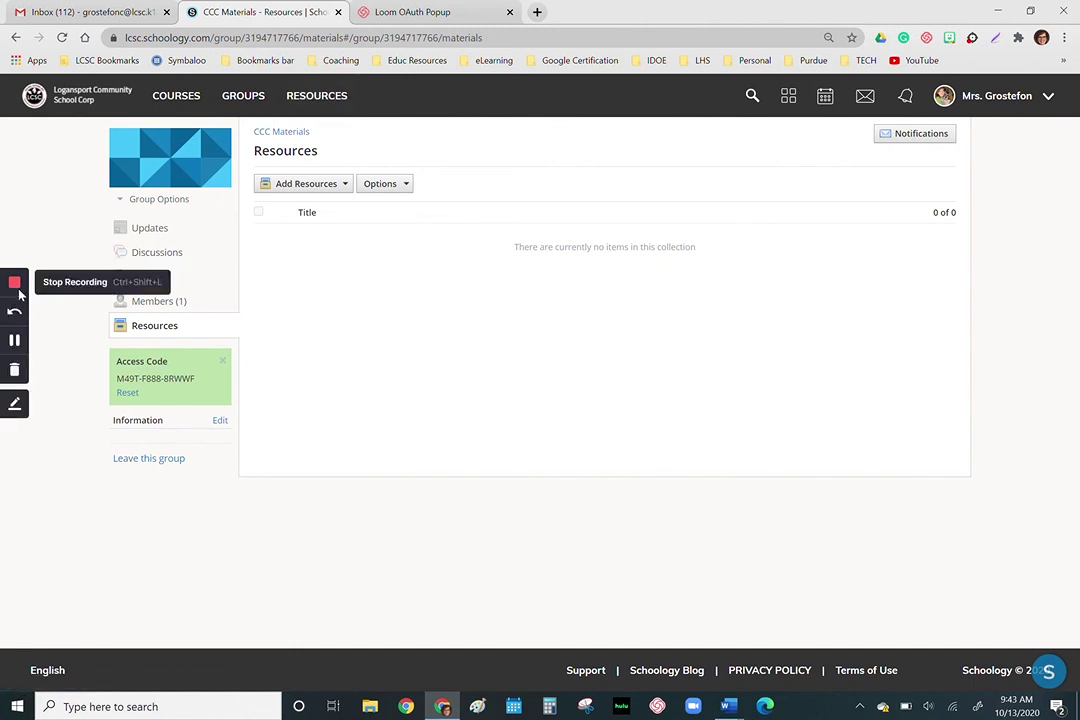